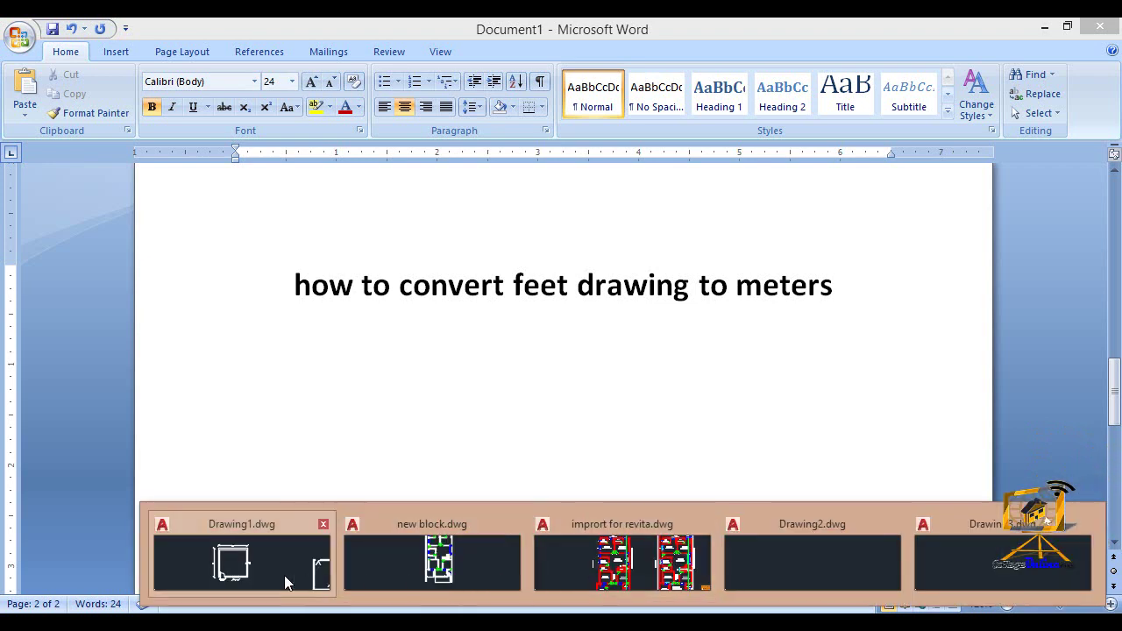
- Switch to Drawing1, frame the 20'×20' room plan, and start Write Block with W
left_click(245, 582)
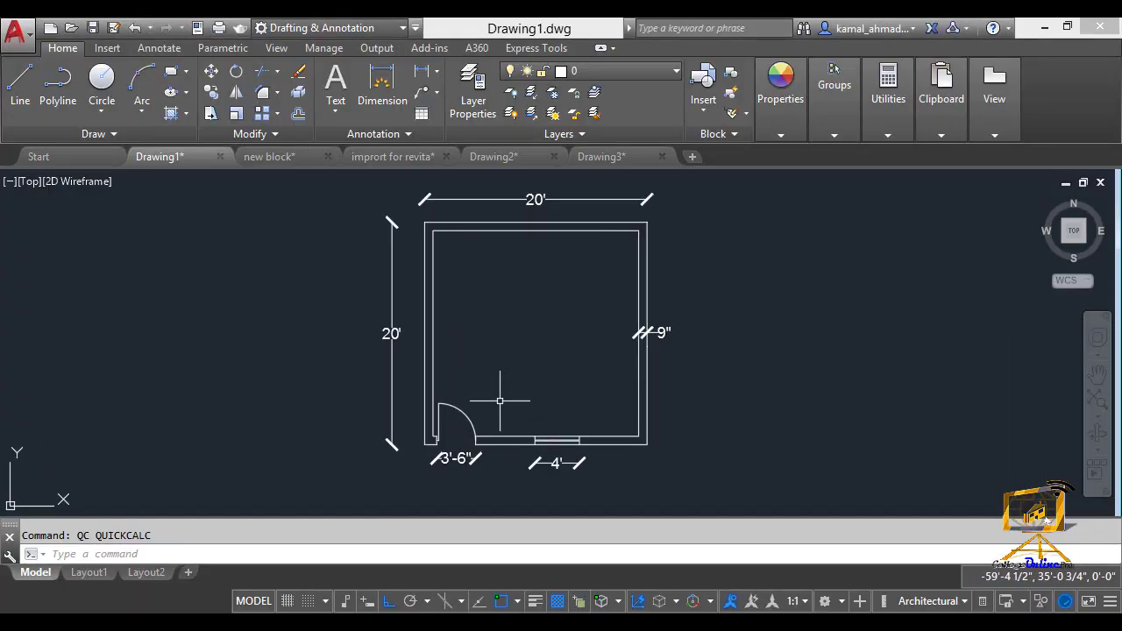
scroll(508, 397, "up", 1)
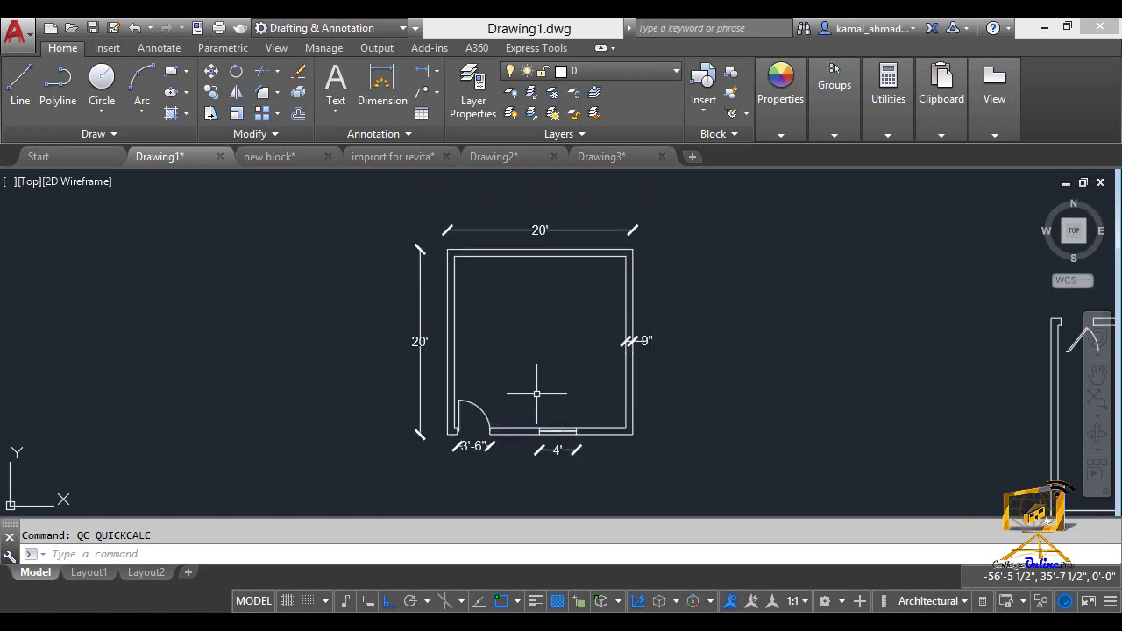
middle_click_drag(570, 376, 565, 380)
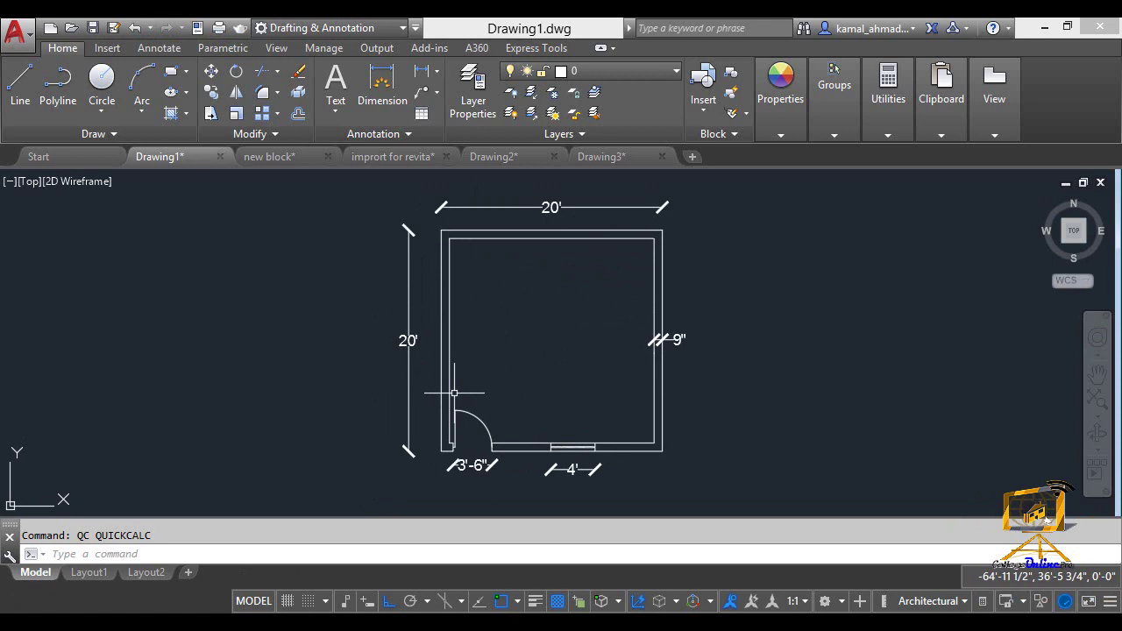
type("w")
key("Return")
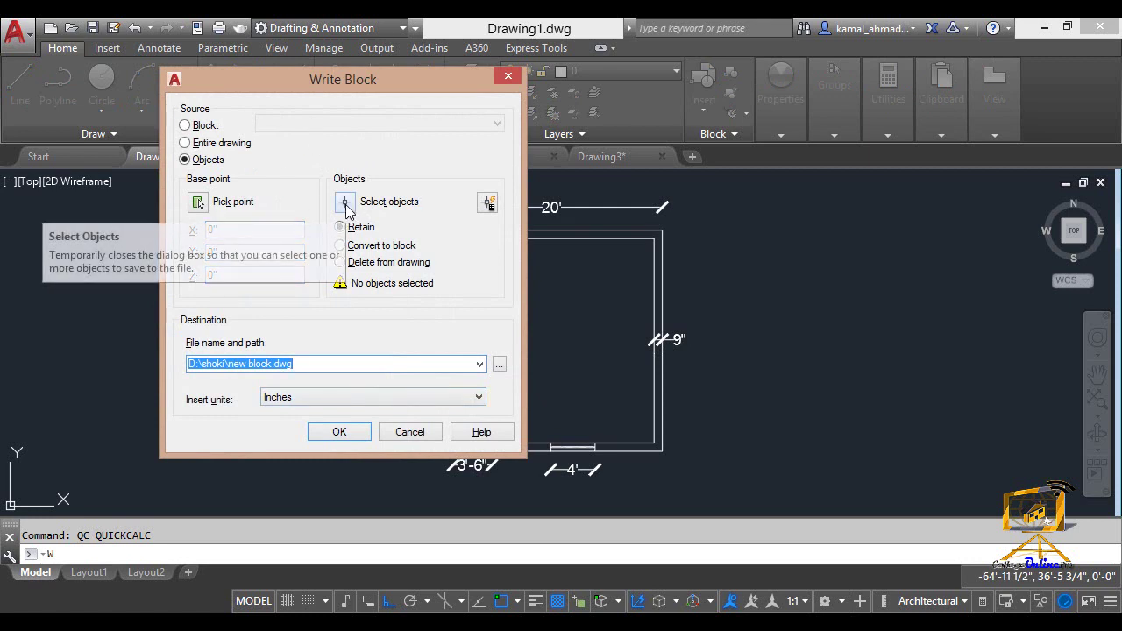
- Rename the Write Block output file to test scale room and begin window-selecting the room
left_click(212, 364)
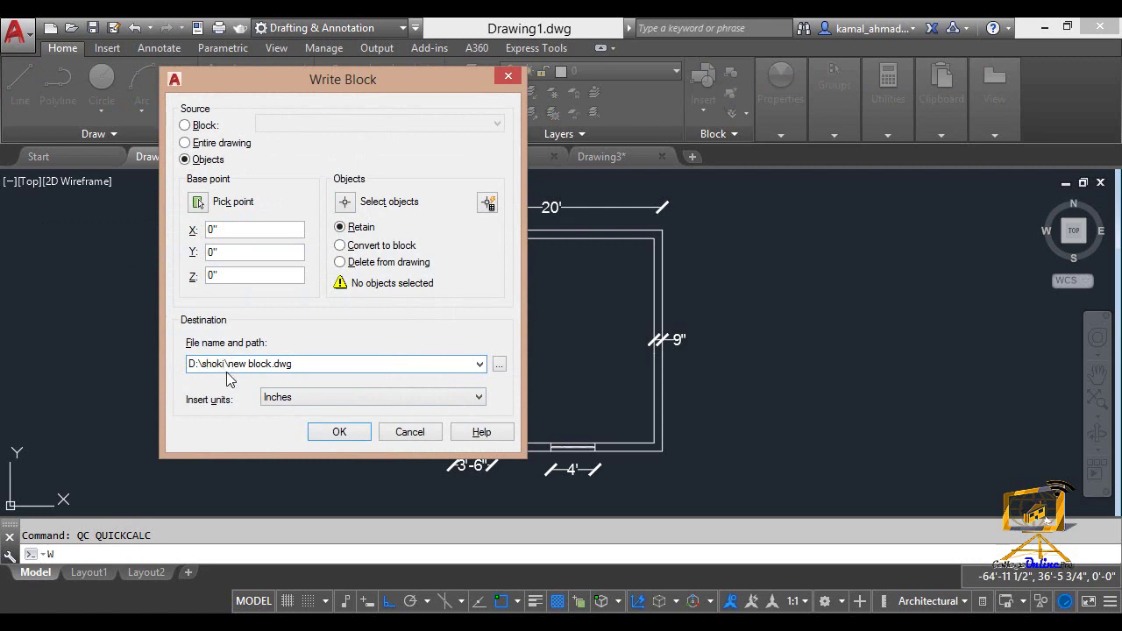
key("BackSpace")
left_click_drag(228, 364, 271, 367)
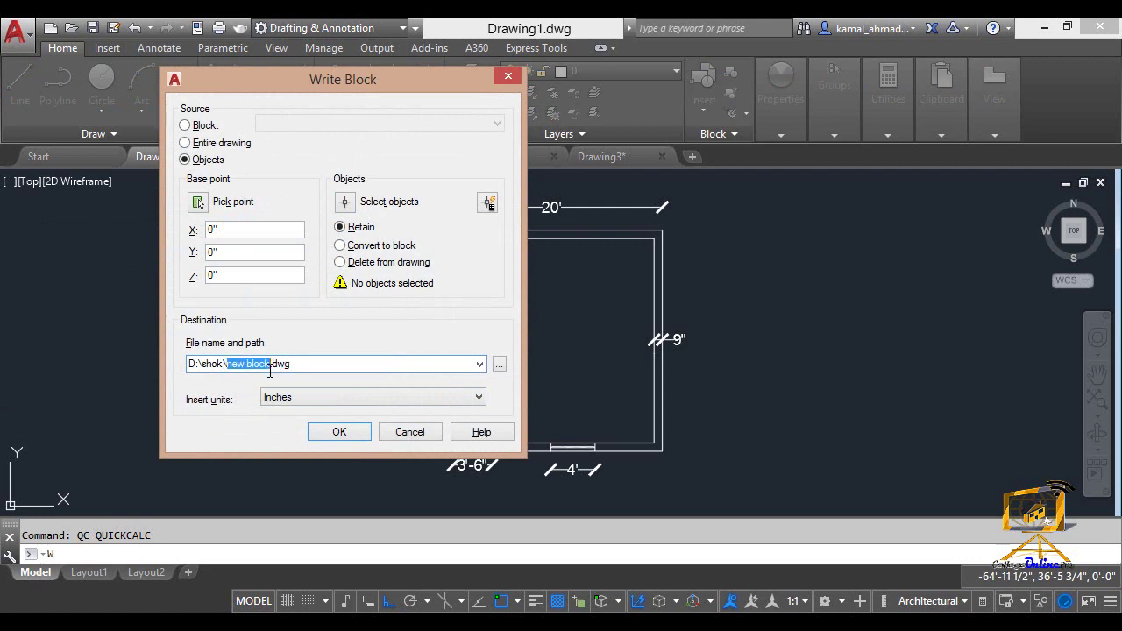
type("tes")
type("room")
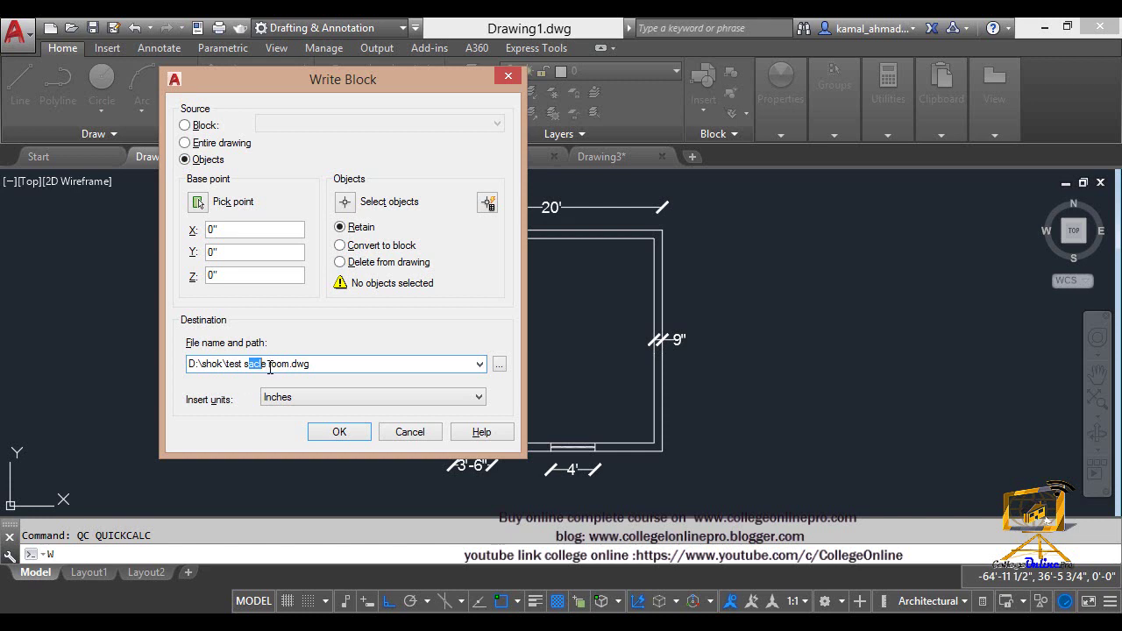
type("s")
type("scale")
left_click(347, 203)
left_click(722, 497)
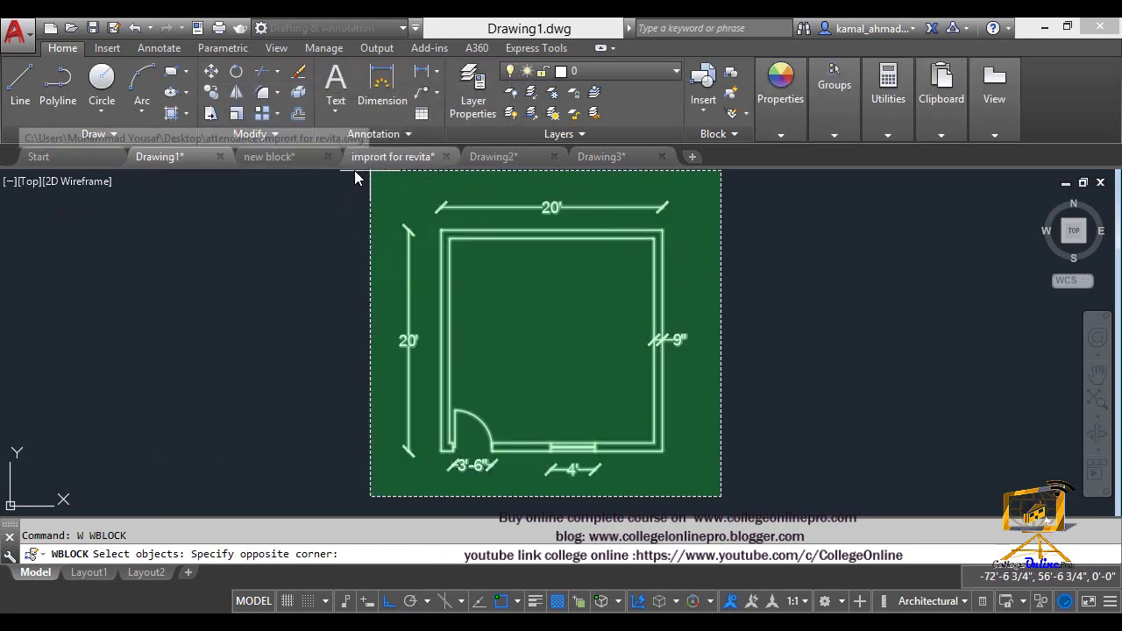
- Window-select the room objects and attempt the export, which fails with an Invalid Path error
left_click(326, 170)
key("Return")
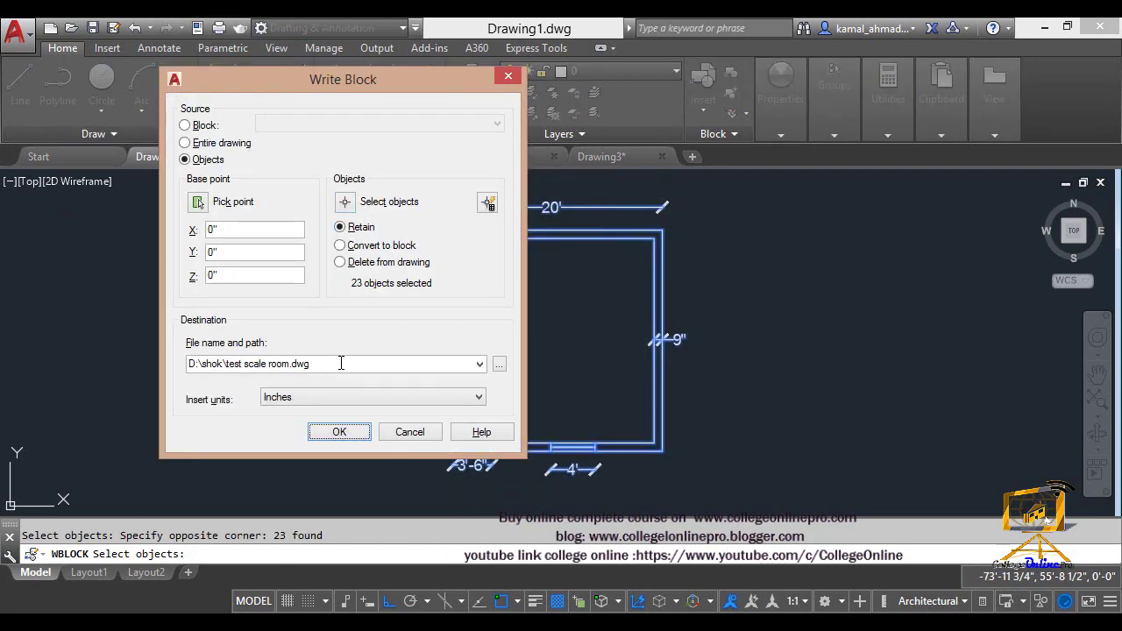
left_click(352, 434)
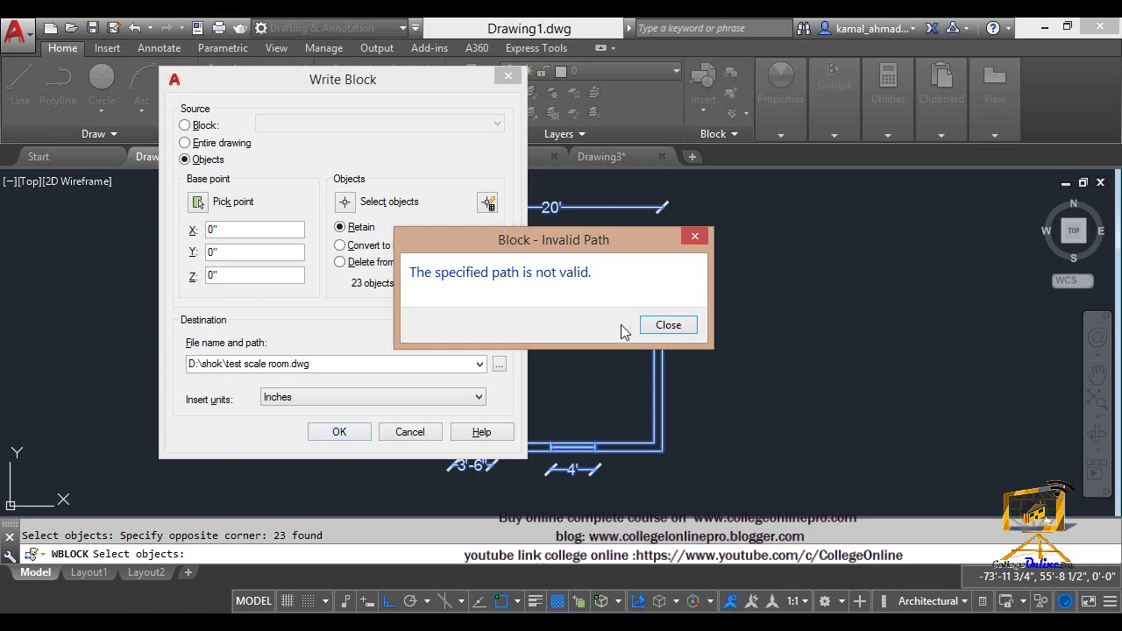
left_click(661, 324)
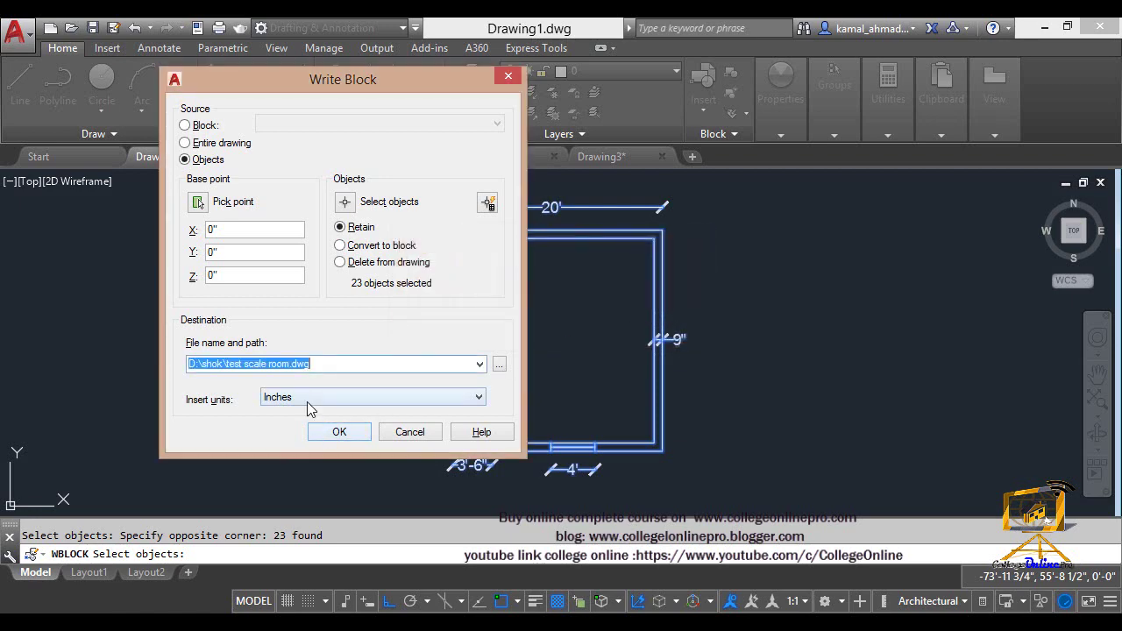
- Reselect the room's 23 objects with a crossing window
left_click(342, 206)
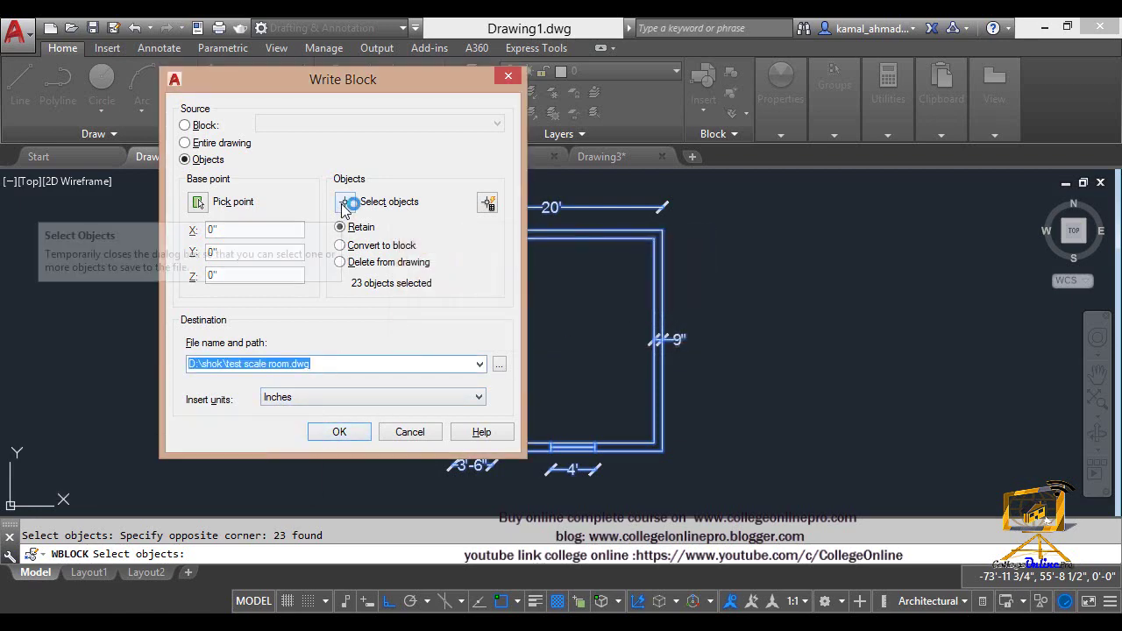
left_click(704, 498)
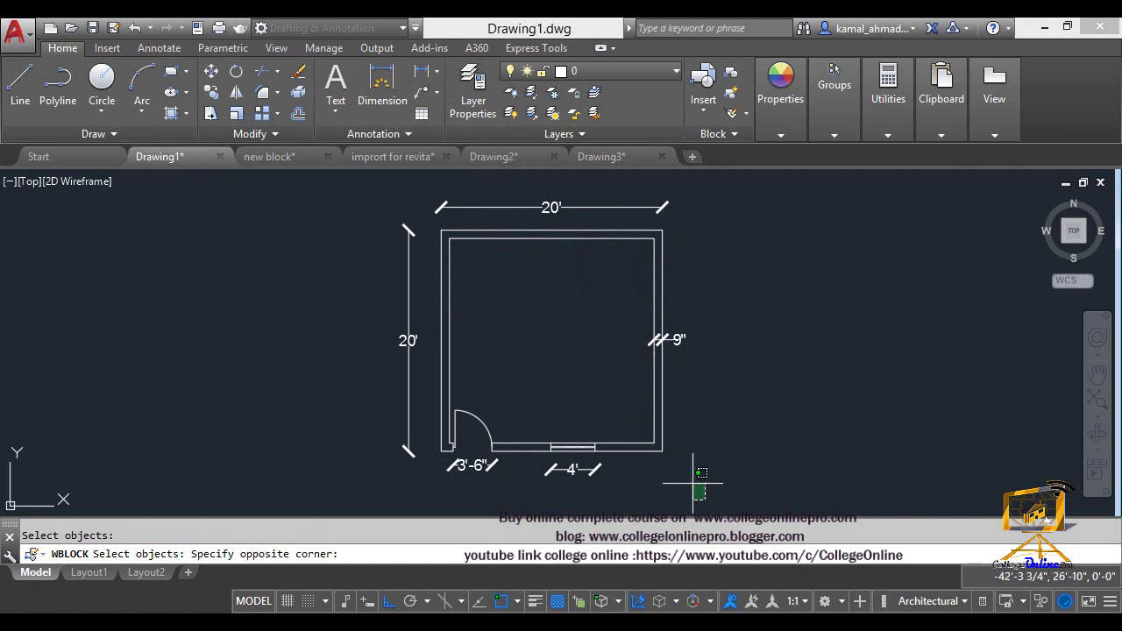
left_click(318, 184)
key("Return")
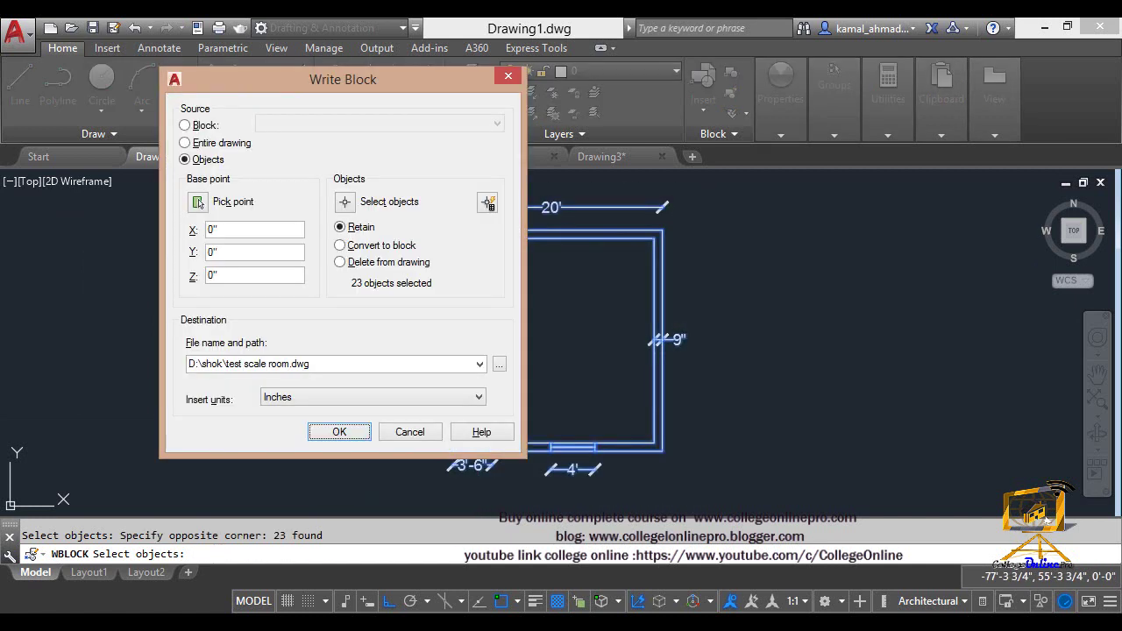
- Correct the folder to D:\shoki and write the objects to test scale room.dwg
left_click(340, 434)
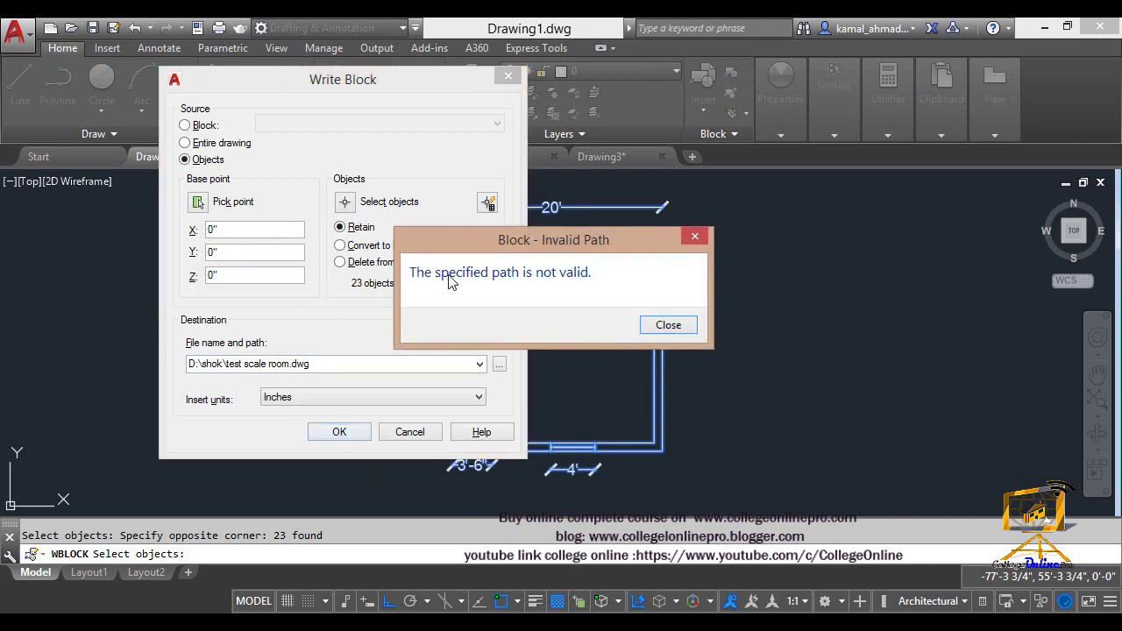
left_click(668, 325)
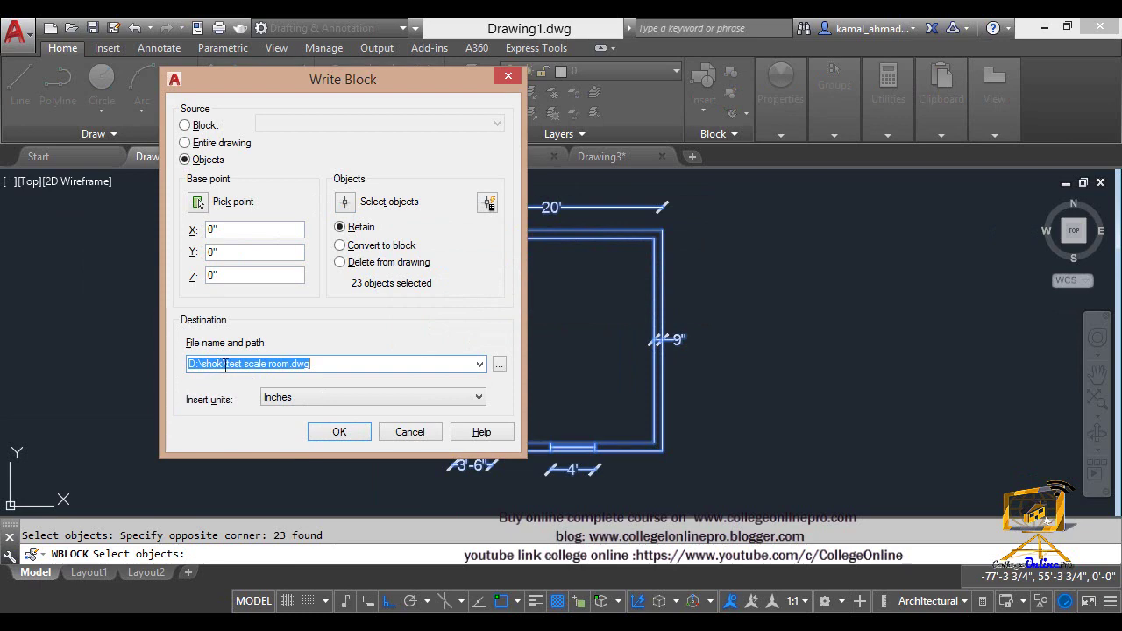
left_click(222, 365)
type("i")
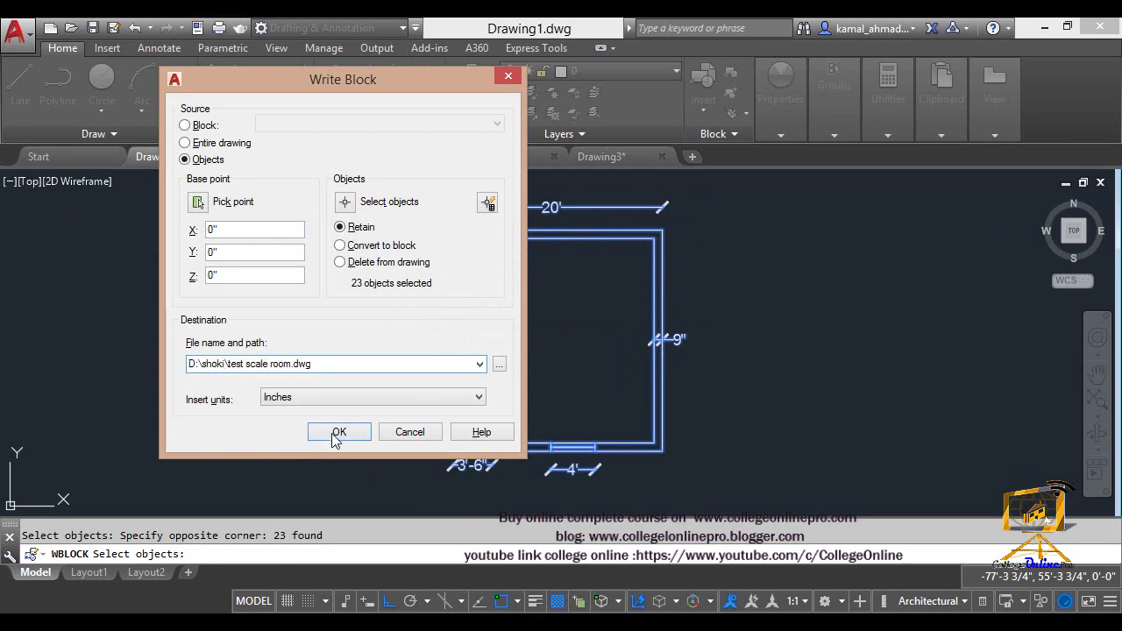
left_click(334, 435)
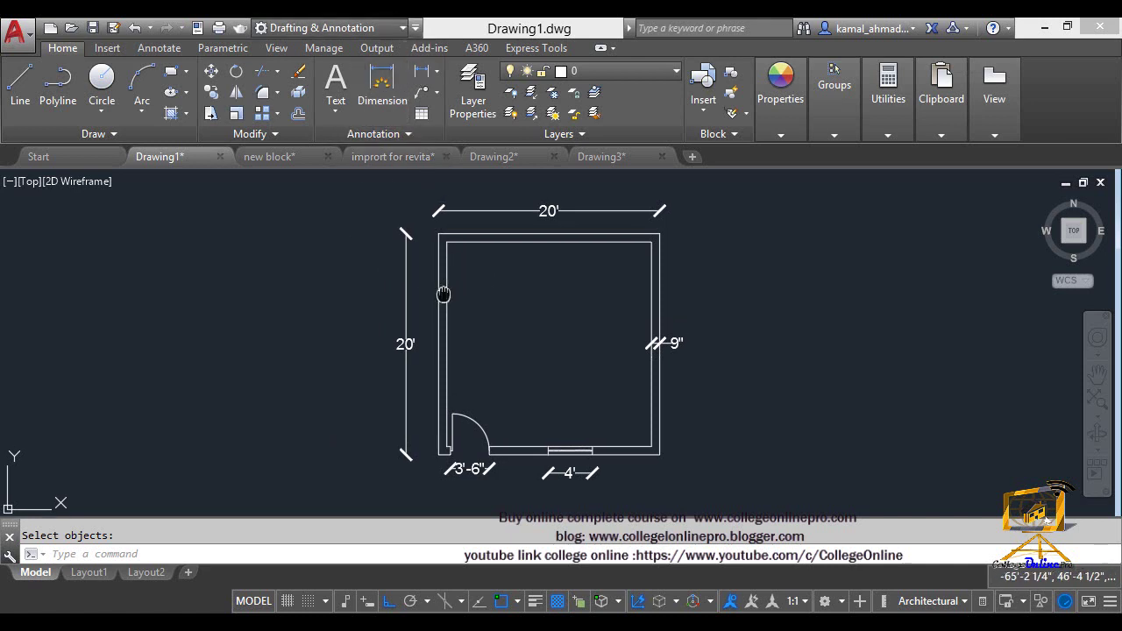
- Cancel the accidental quit prompt and close the application menu
middle_click_drag(465, 283, 456, 285)
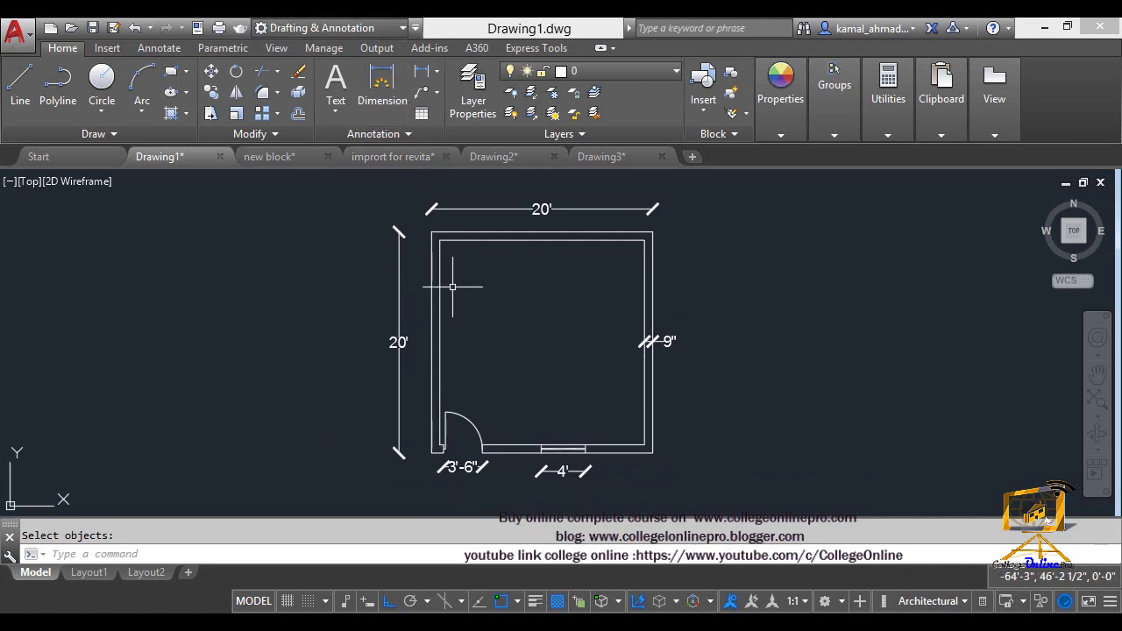
double_click(20, 36)
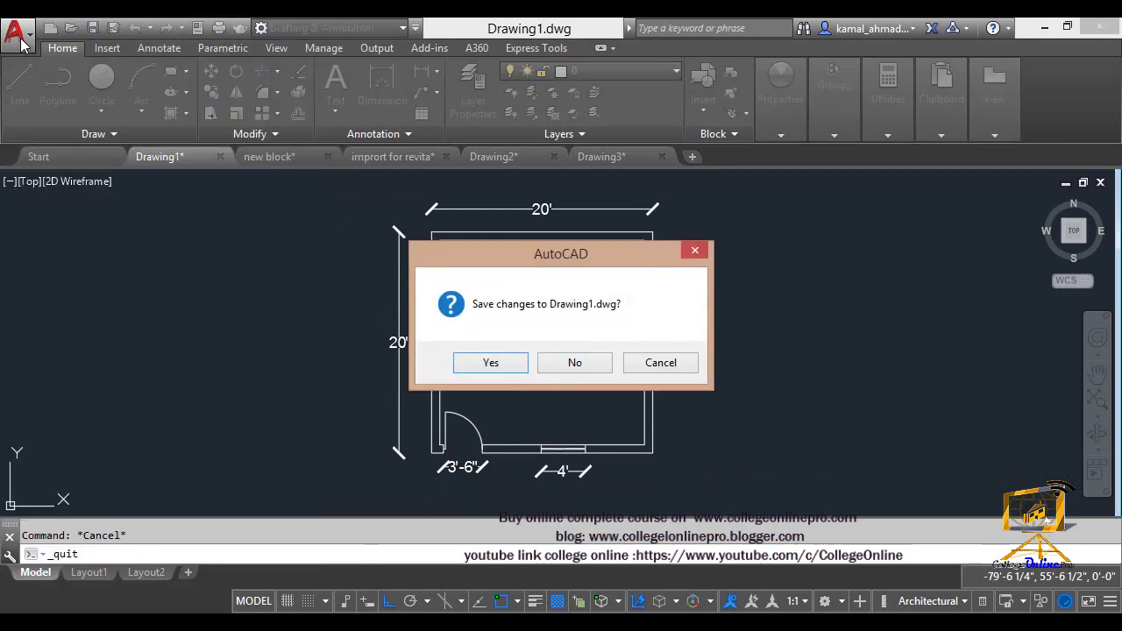
left_click(663, 367)
left_click(17, 34)
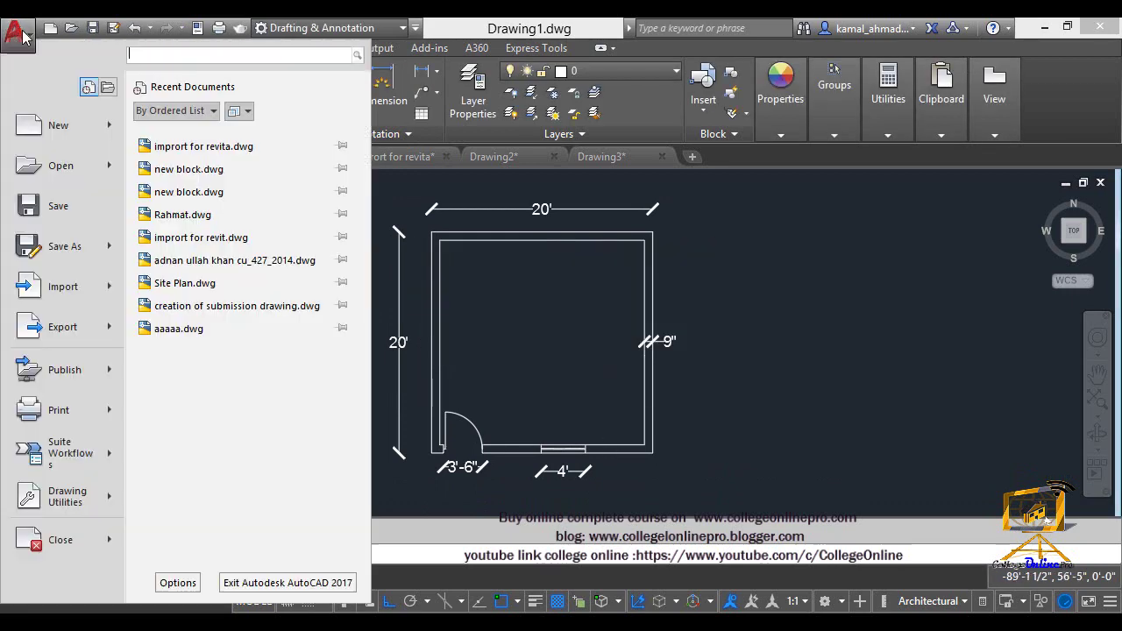
key("Escape")
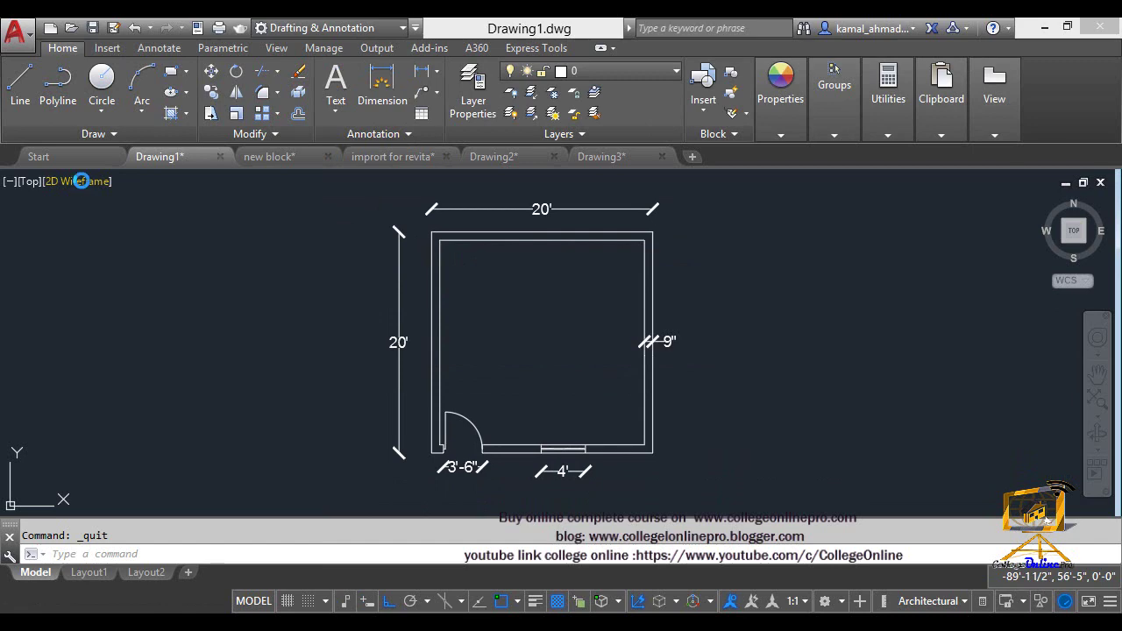
- Open test scale room.dwg from the shoki folder
key("ctrl+o")
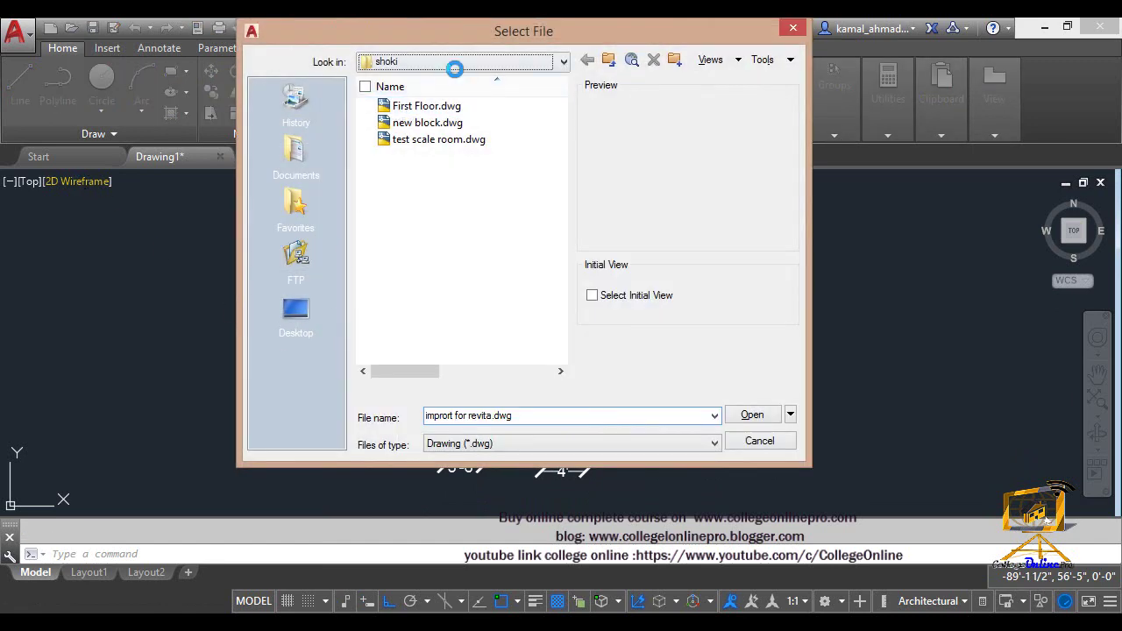
left_click(453, 63)
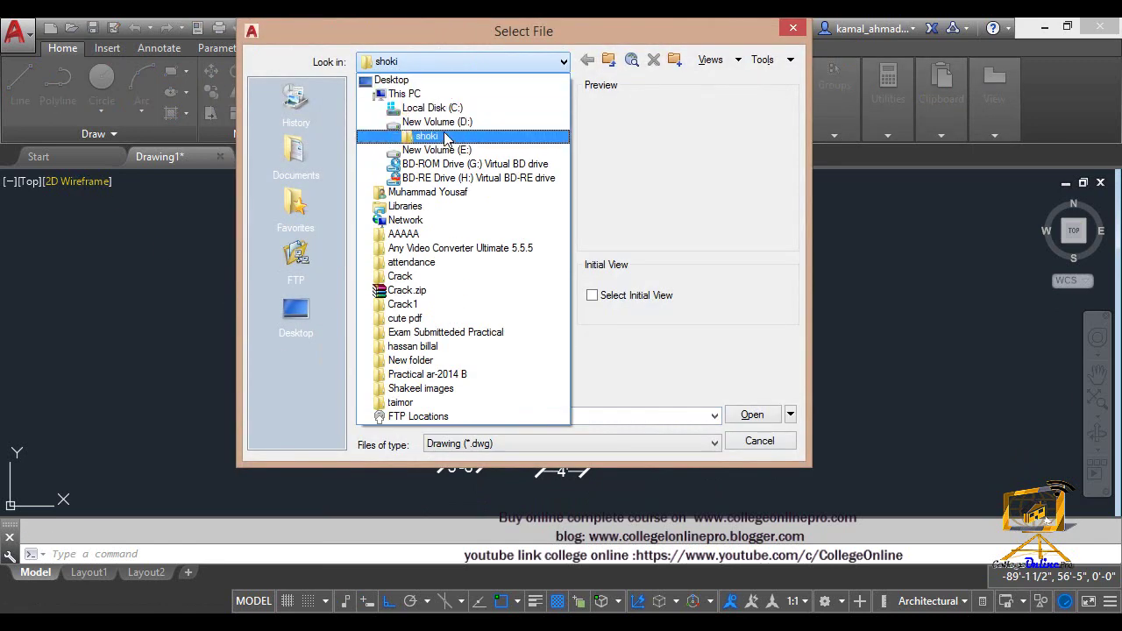
left_click(426, 136)
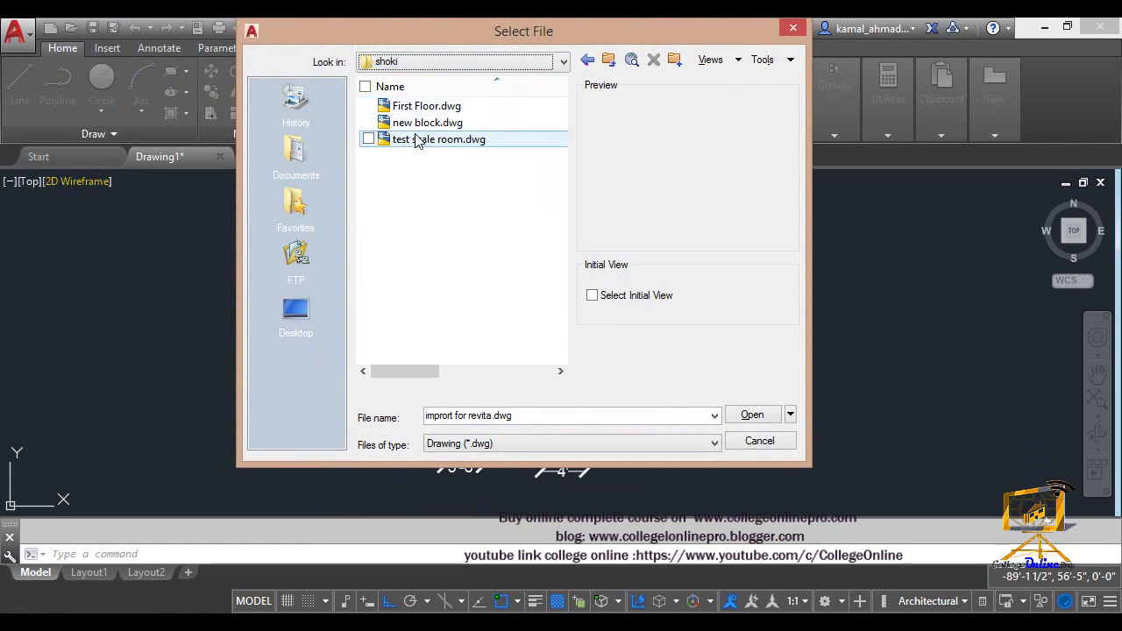
double_click(408, 139)
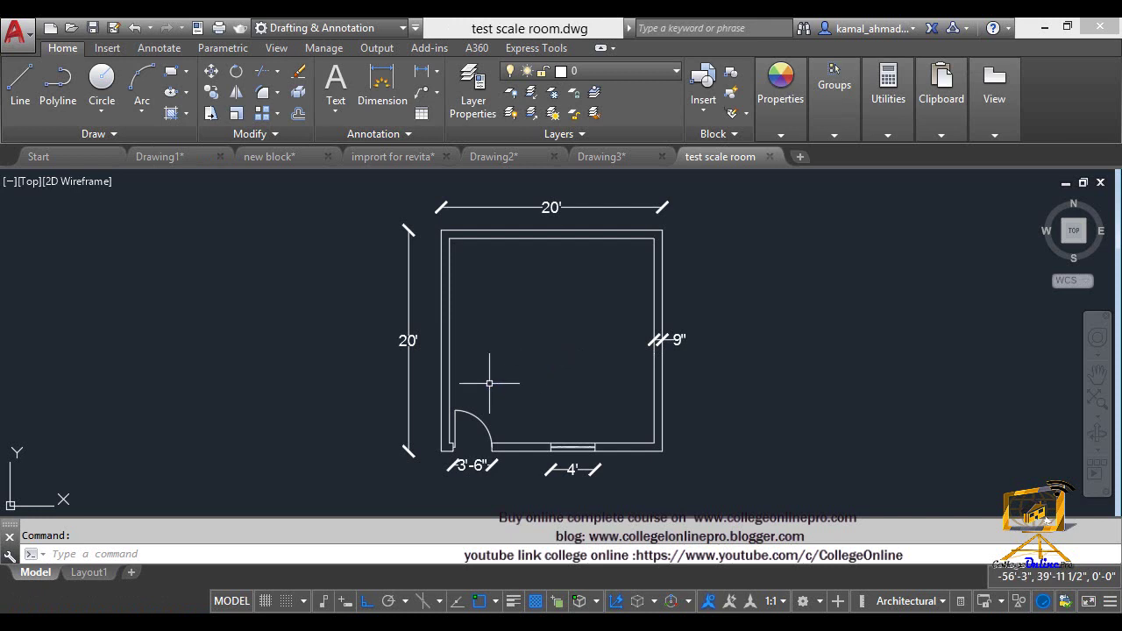
- Start a block named room and window-select its 23 room objects
scroll(578, 332, "down", 2)
scroll(578, 332, "down", 2)
scroll(578, 333, "up", 3)
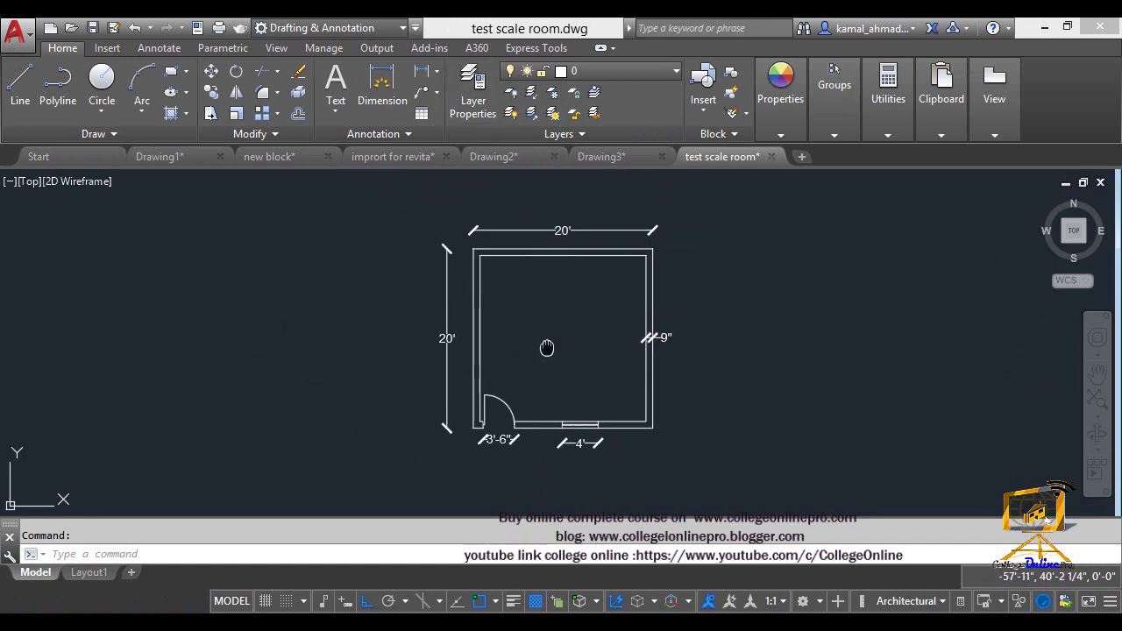
middle_click_drag(546, 348, 553, 347)
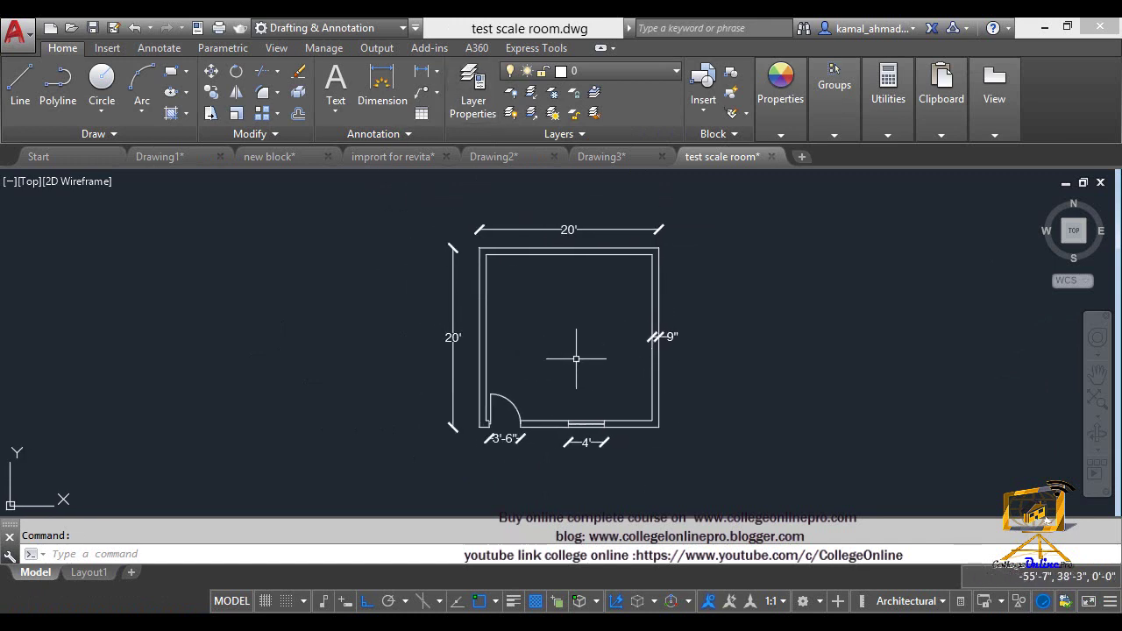
type("B")
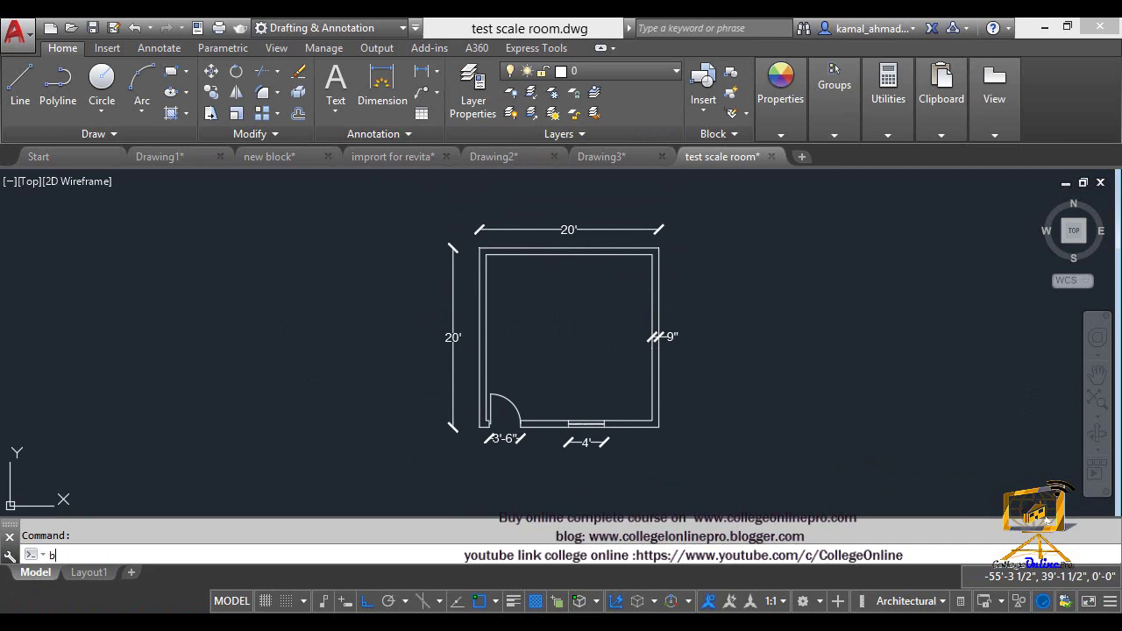
key("Return")
type("room")
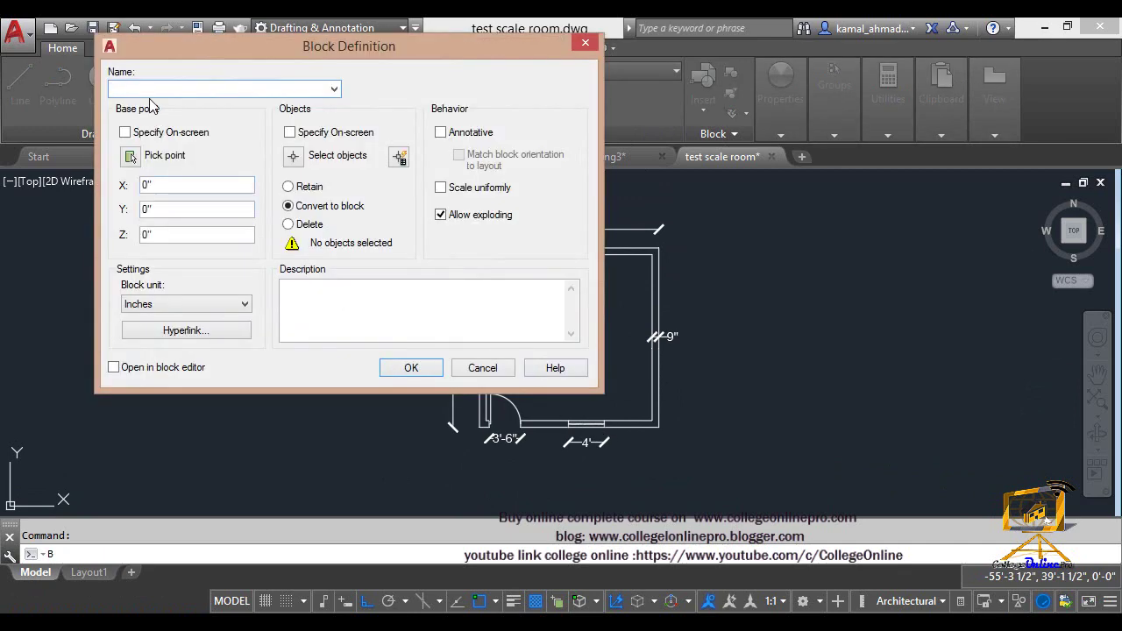
left_click(299, 156)
left_click(751, 491)
left_click(406, 195)
key("Return")
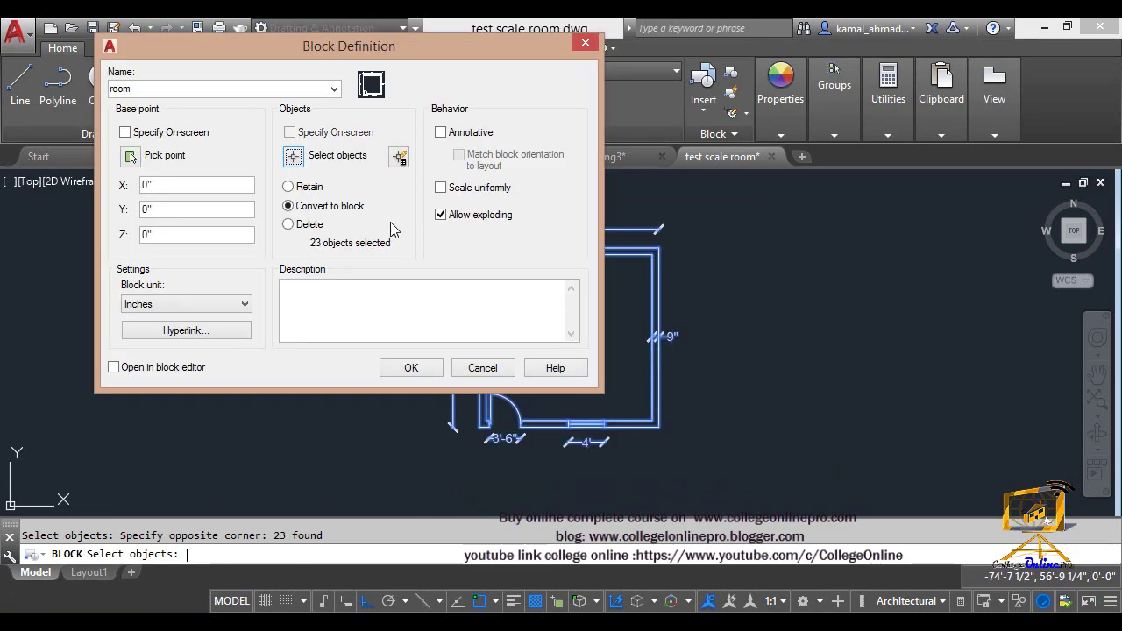
- Base the room block at the room's lower-left corner, create it, and go to Drawing3
left_click(129, 156)
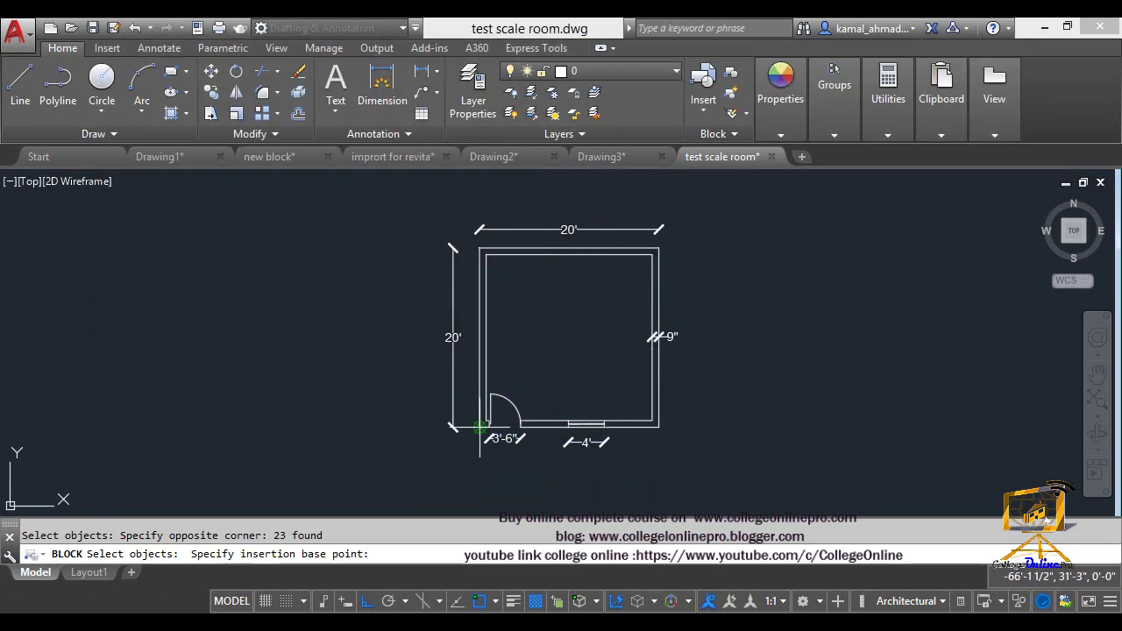
left_click(480, 426)
left_click(423, 371)
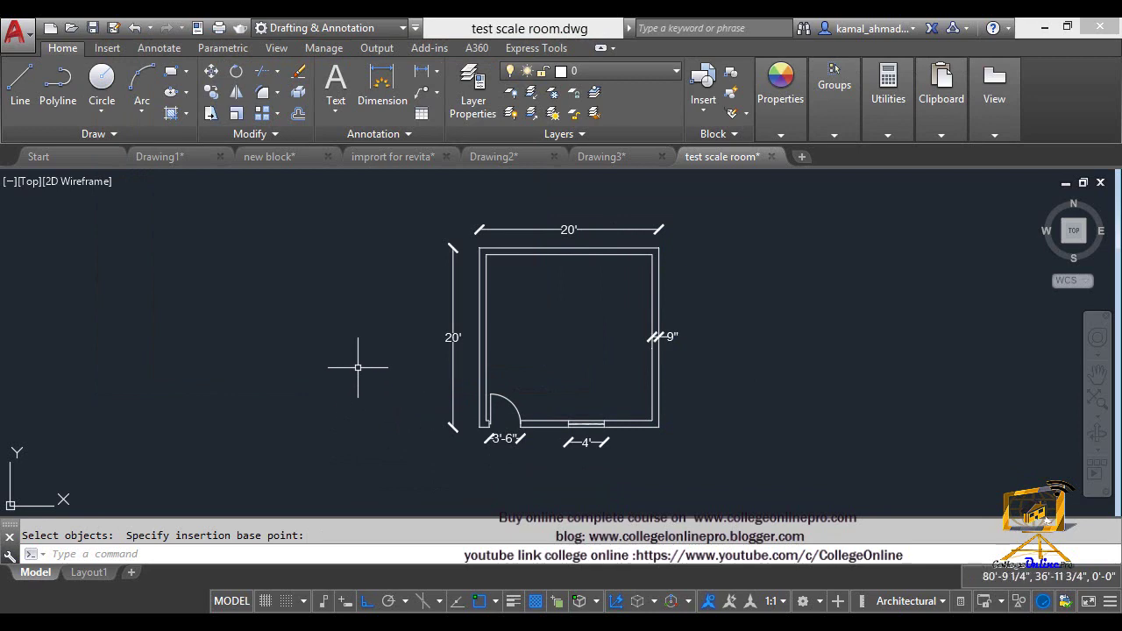
left_click(644, 156)
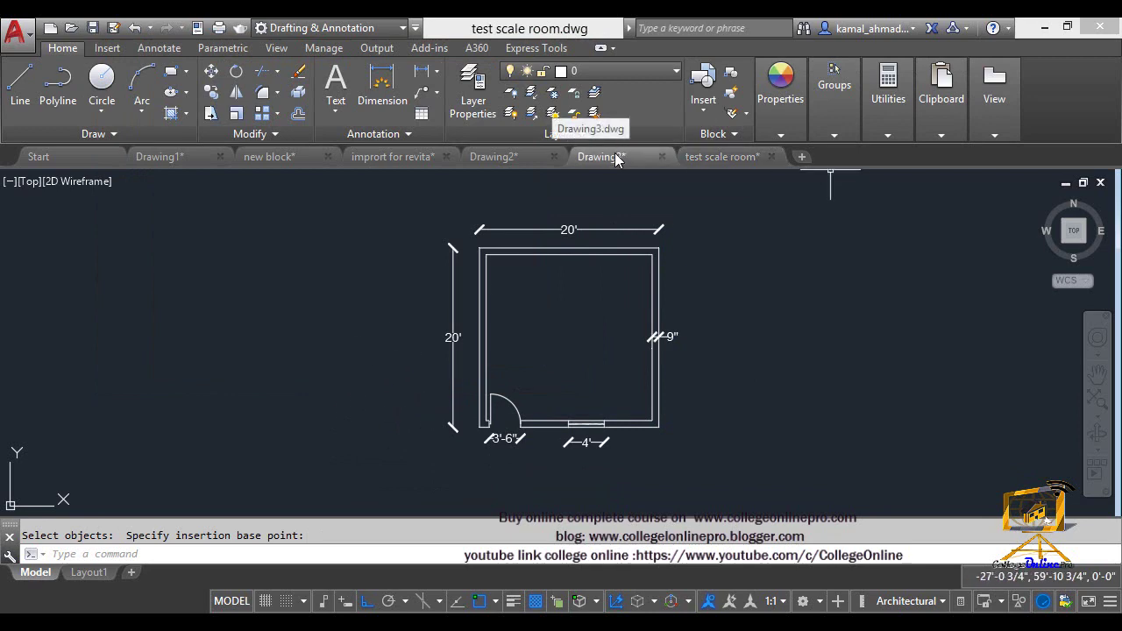
- Close Drawing3 without saving its changes
left_click(663, 156)
left_click(544, 367)
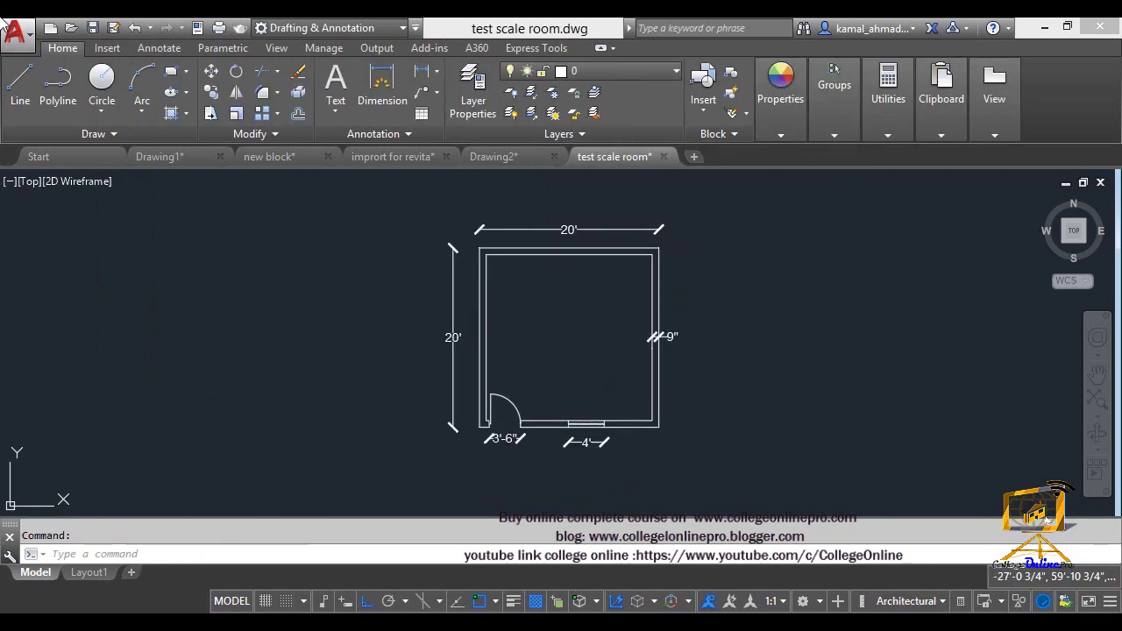
left_click(16, 33)
left_click(16, 33)
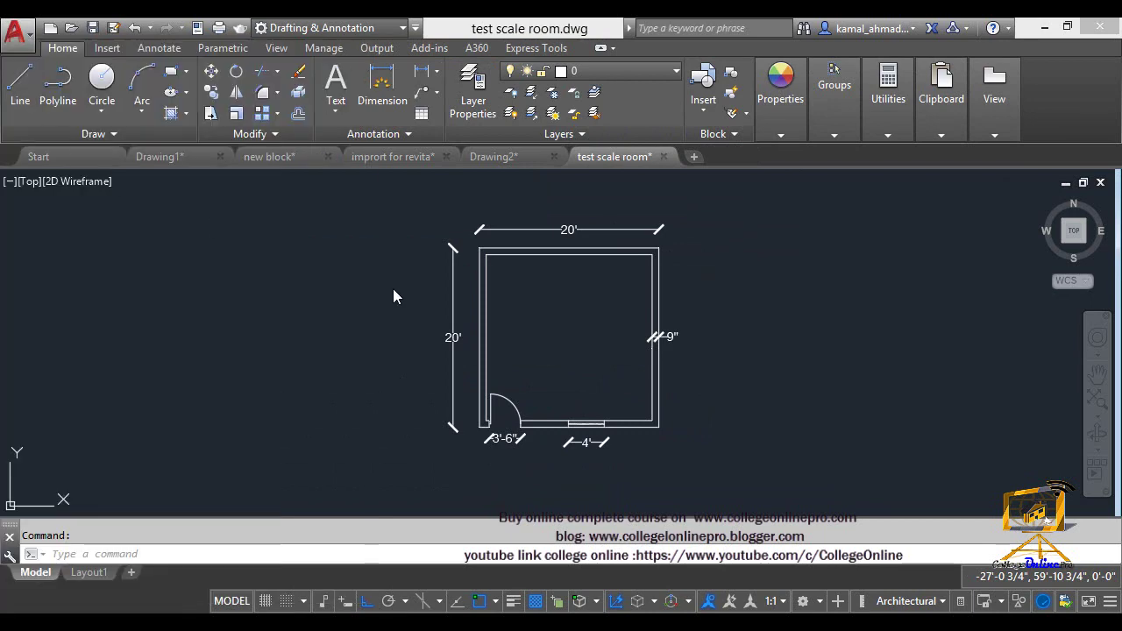
- Create Drawing4 via Quick Setup with Decimal units and turn the grid off
key("ctrl+n")
left_click(534, 260)
left_click(730, 412)
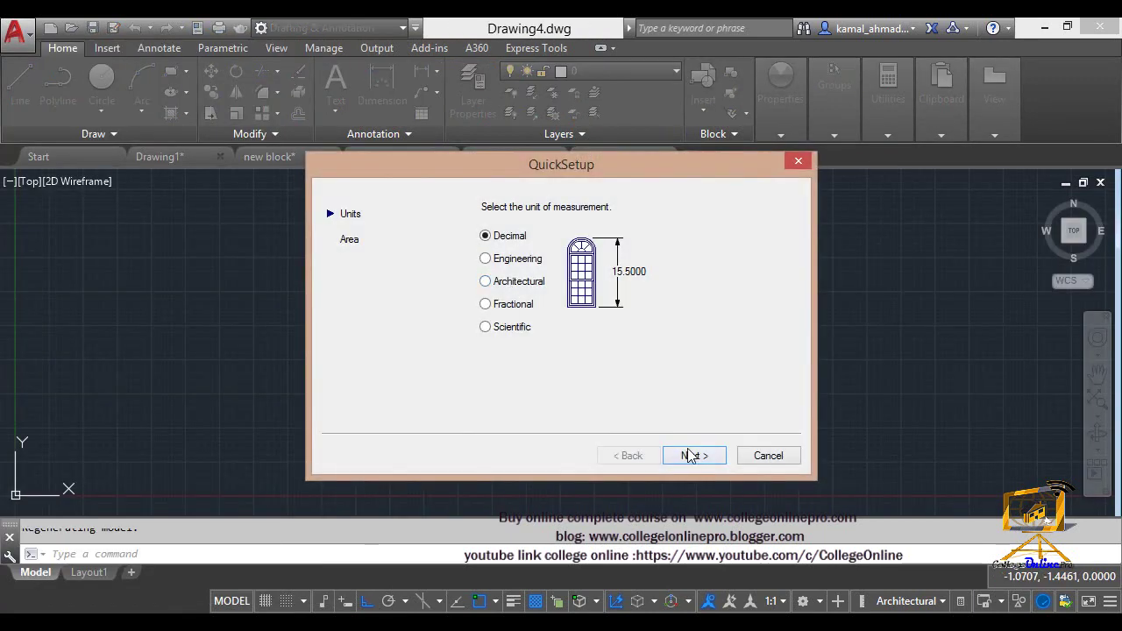
left_click(689, 455)
left_click(689, 454)
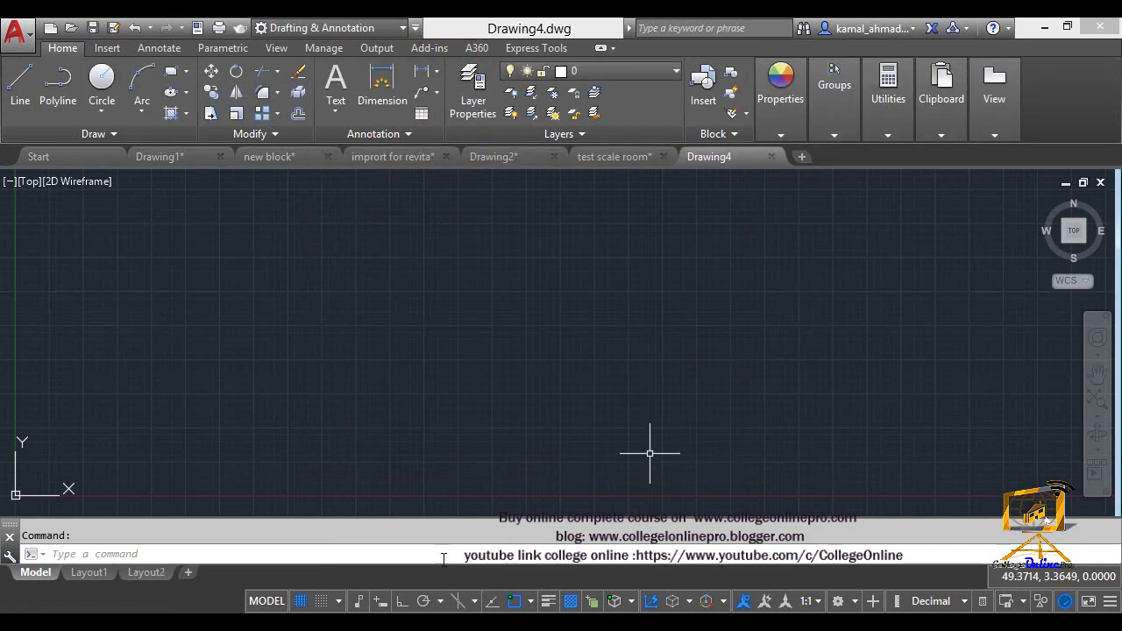
left_click(300, 601)
- Set Drawing4's insertion scale to Meters in the Drawing Units dialog (UN)
type("u")
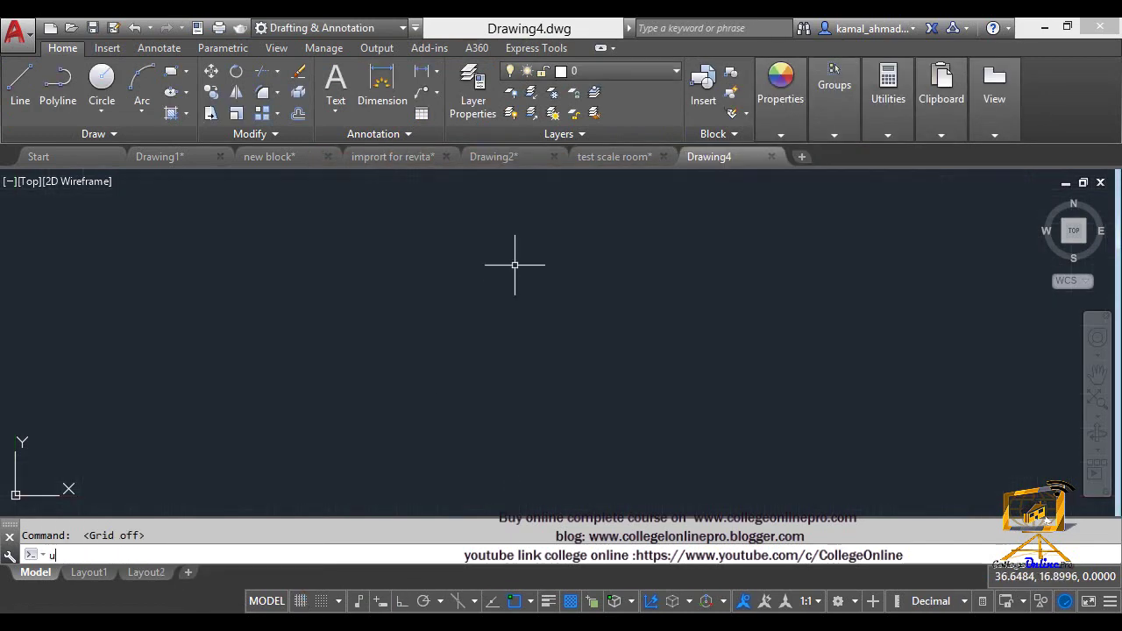
type("n")
key("Return")
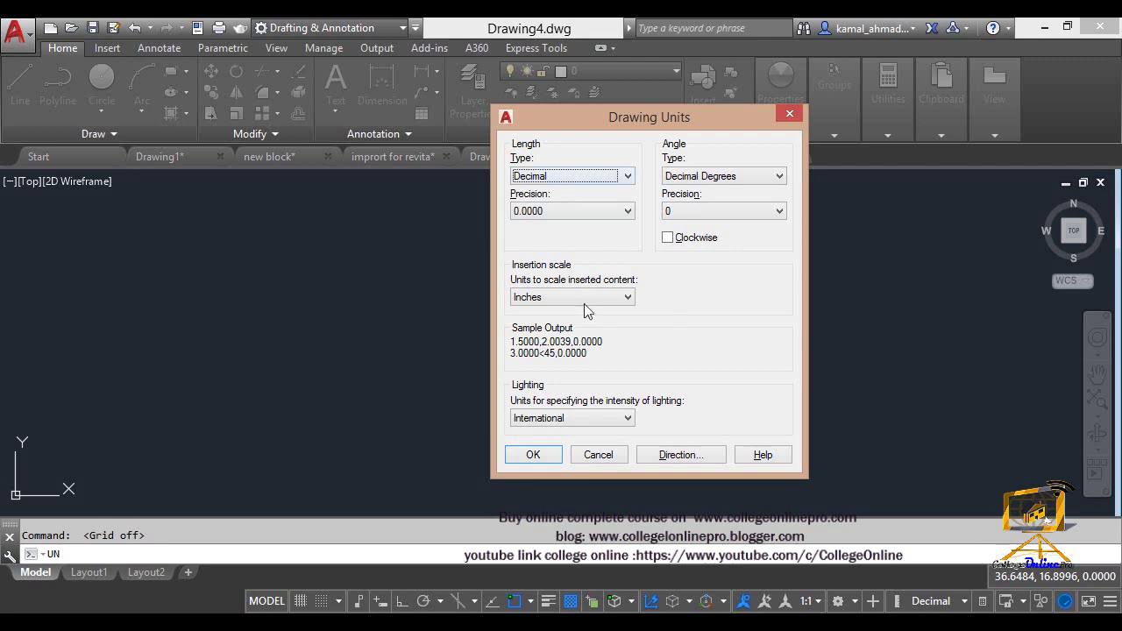
left_click(587, 302)
left_click(591, 303)
left_click(596, 304)
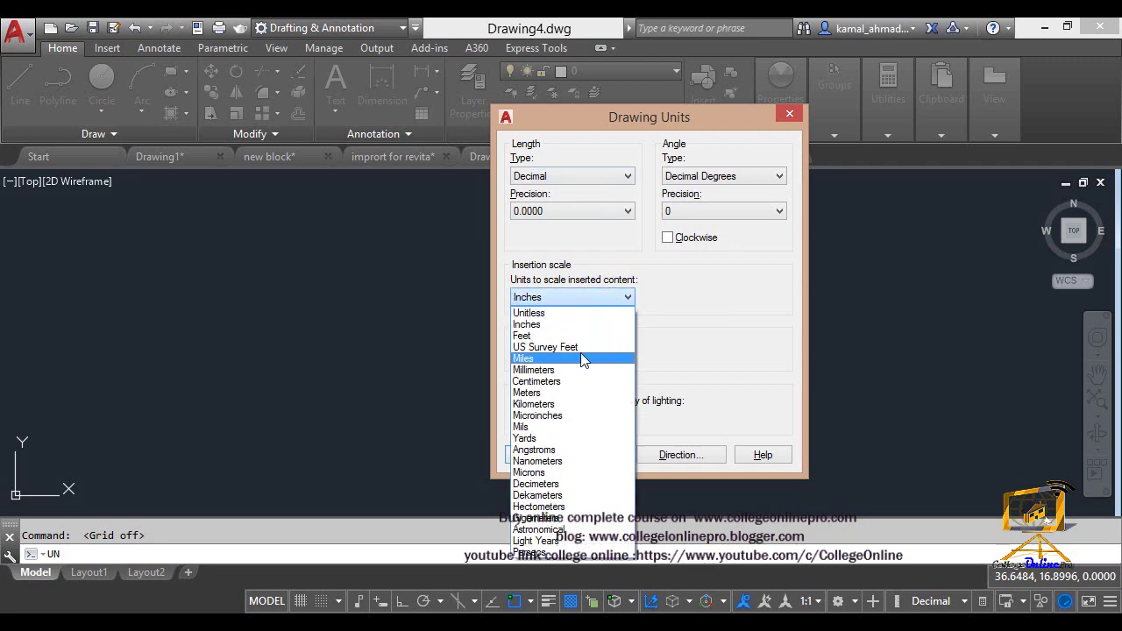
left_click(572, 393)
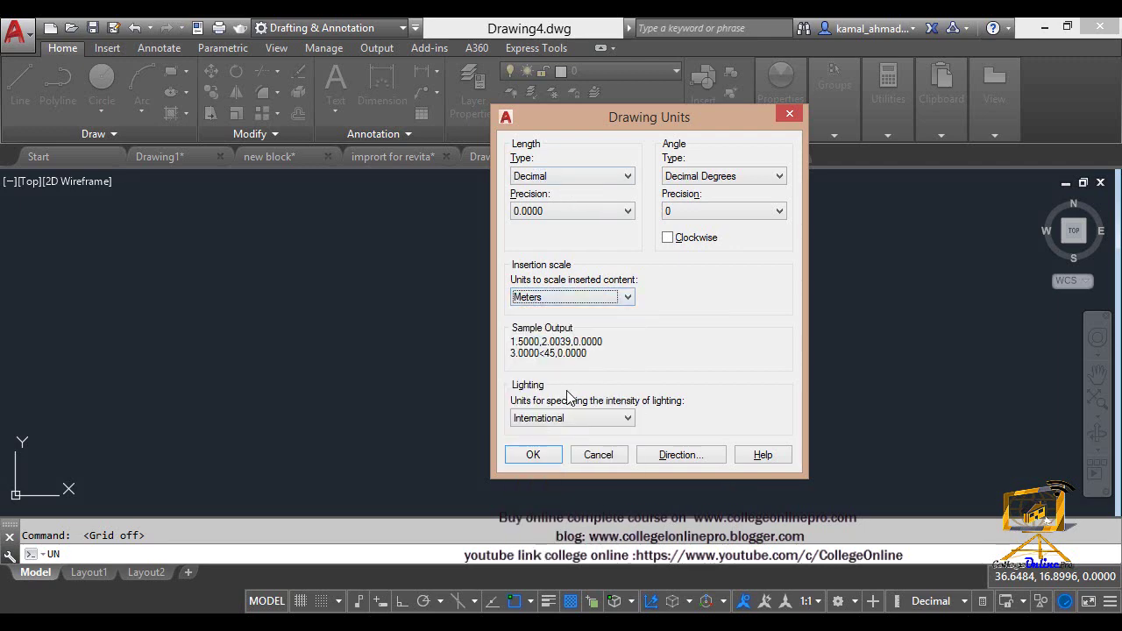
left_click(535, 454)
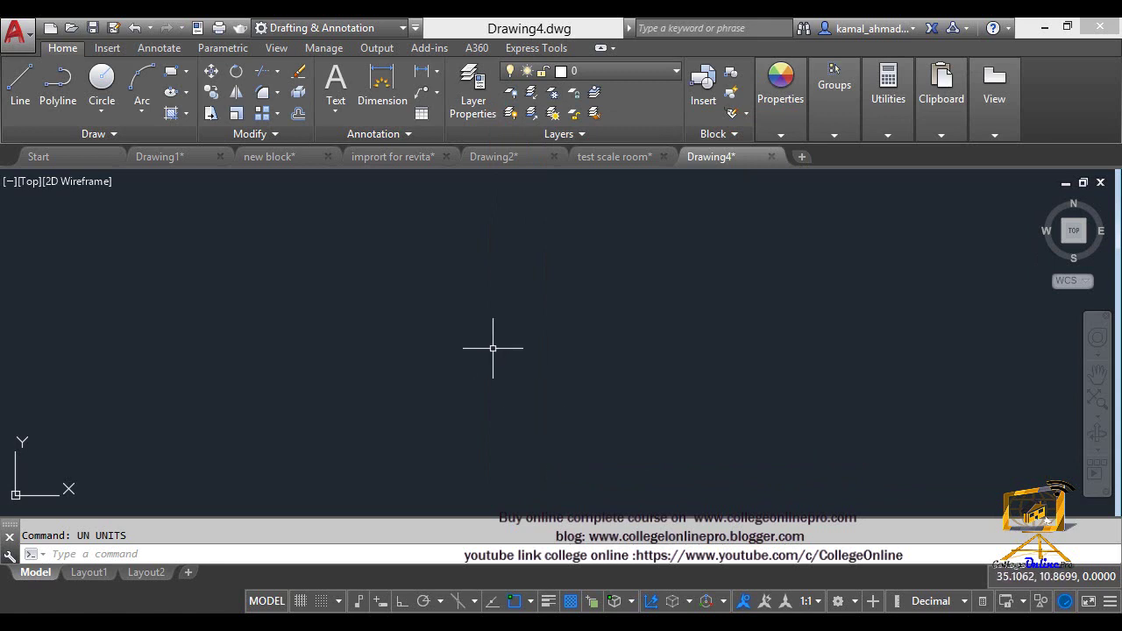
- Cancel the stray insert command and return to Drawing1's dimensioned room
type("i")
key("BackSpace")
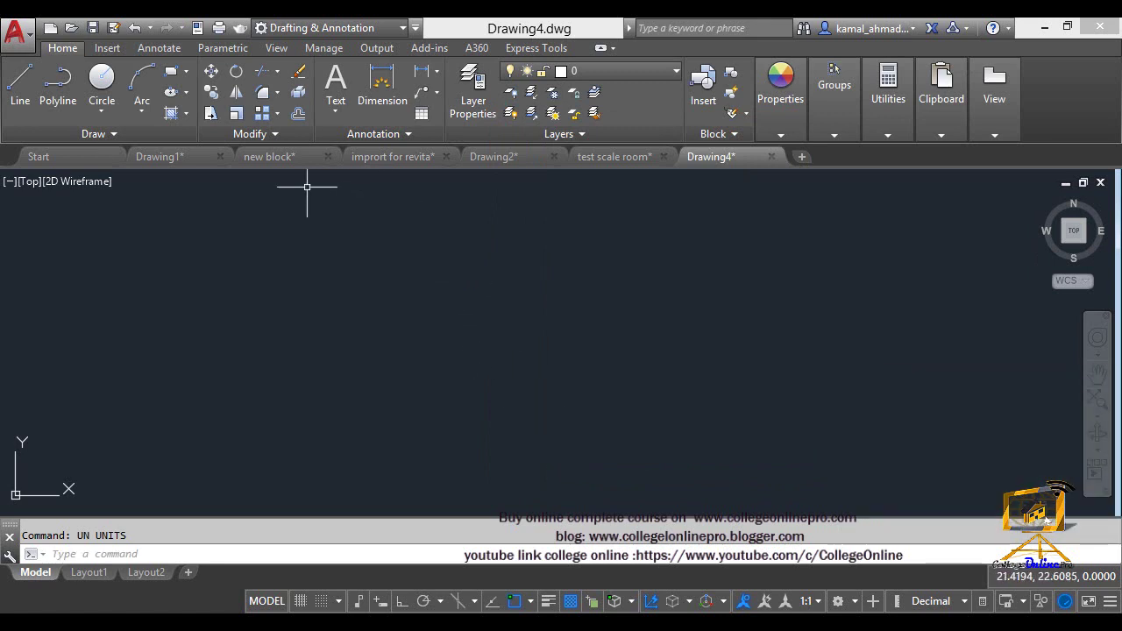
left_click(263, 158)
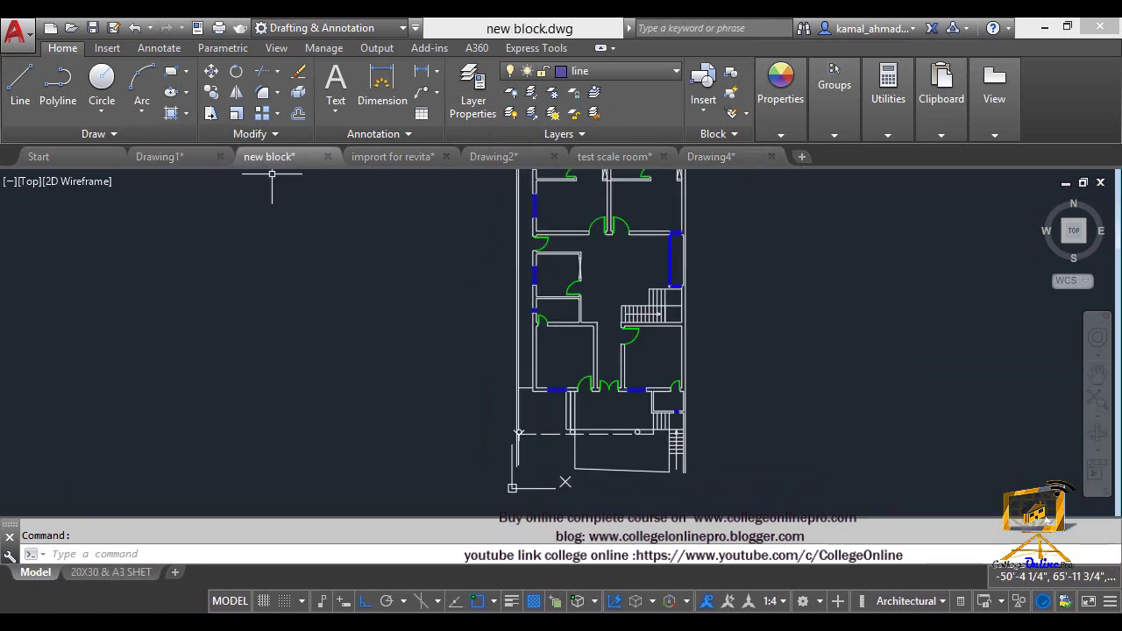
left_click(167, 160)
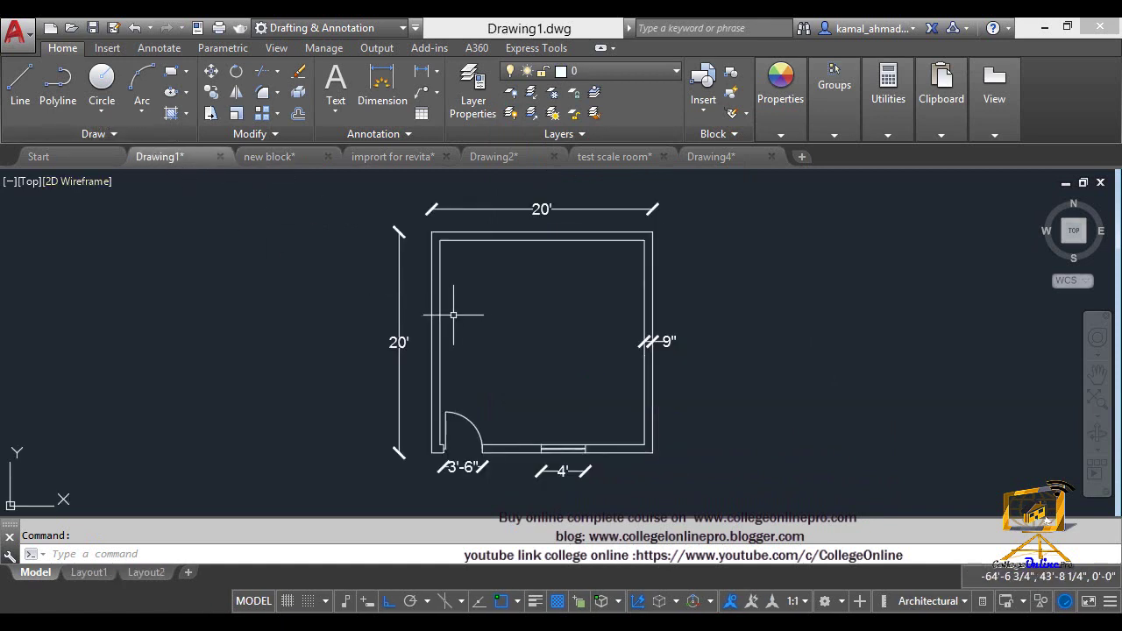
- Check that test scale room's insertion units are Inches, leaving them unchanged
middle_click_drag(451, 313, 443, 317)
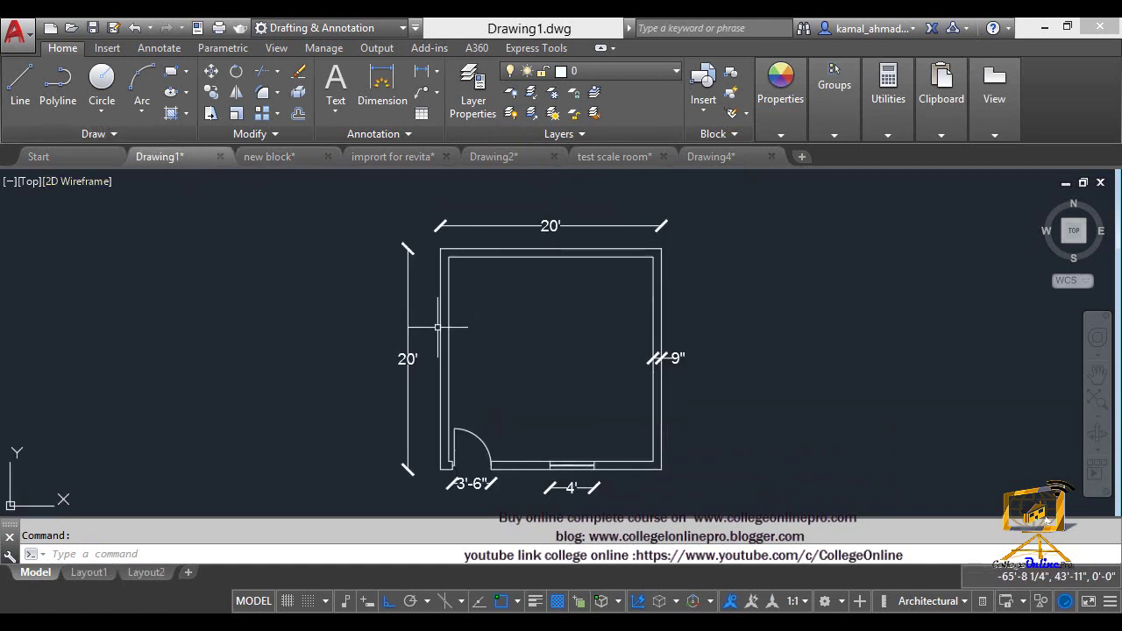
left_click(618, 156)
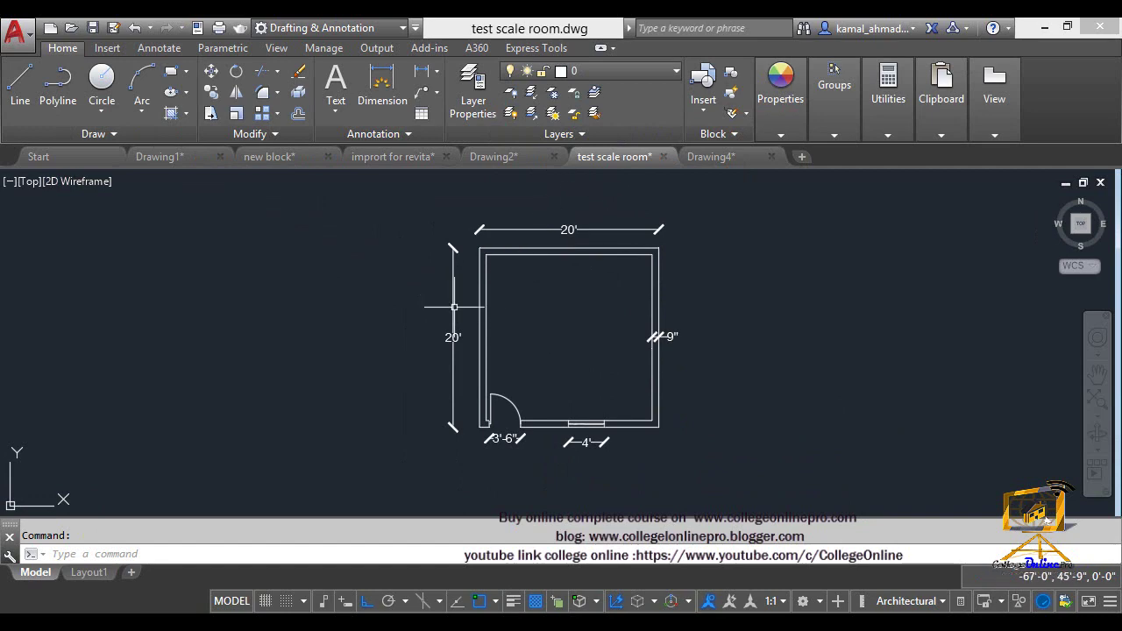
type("un")
key("Return")
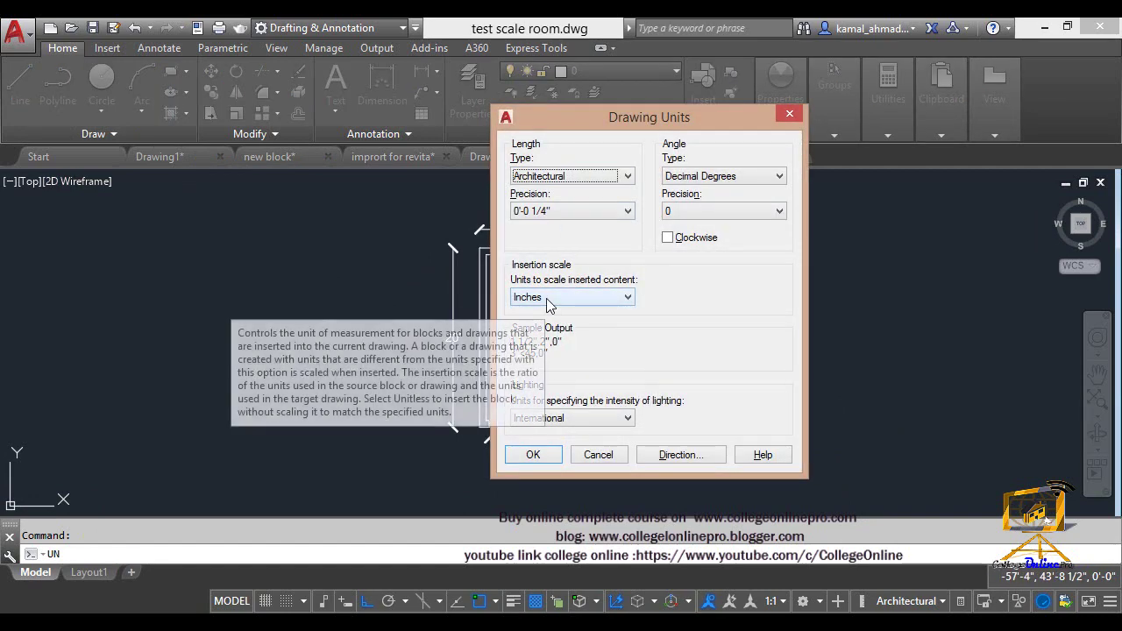
left_click(532, 455)
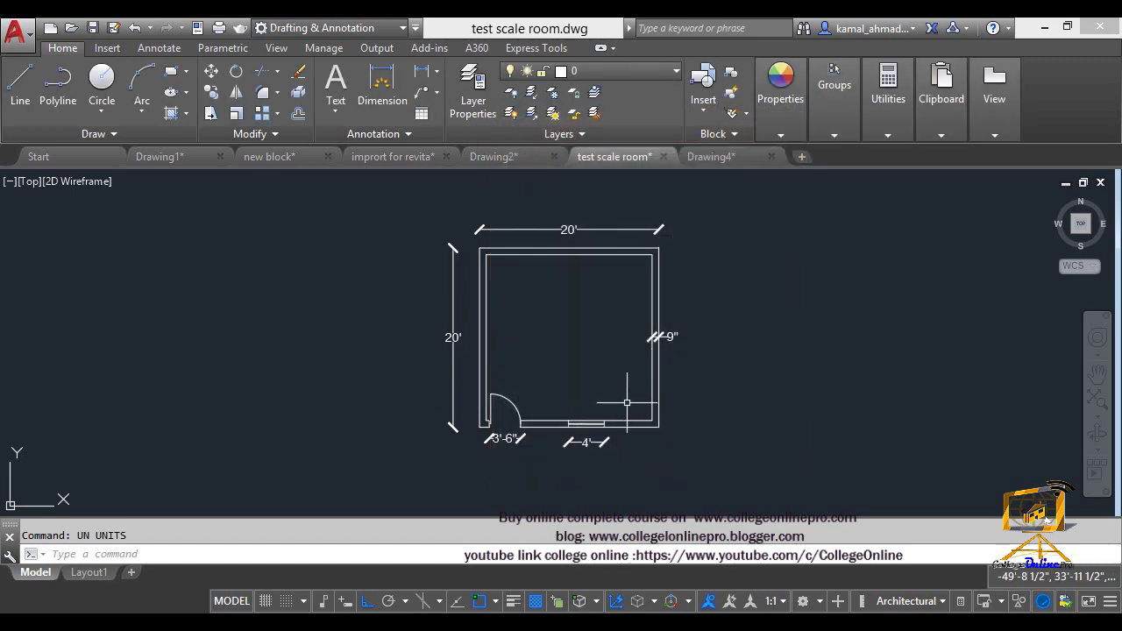
key("Escape")
- Recheck Drawing4's units and keep Meters as the insertion scale
left_click(710, 157)
type("u")
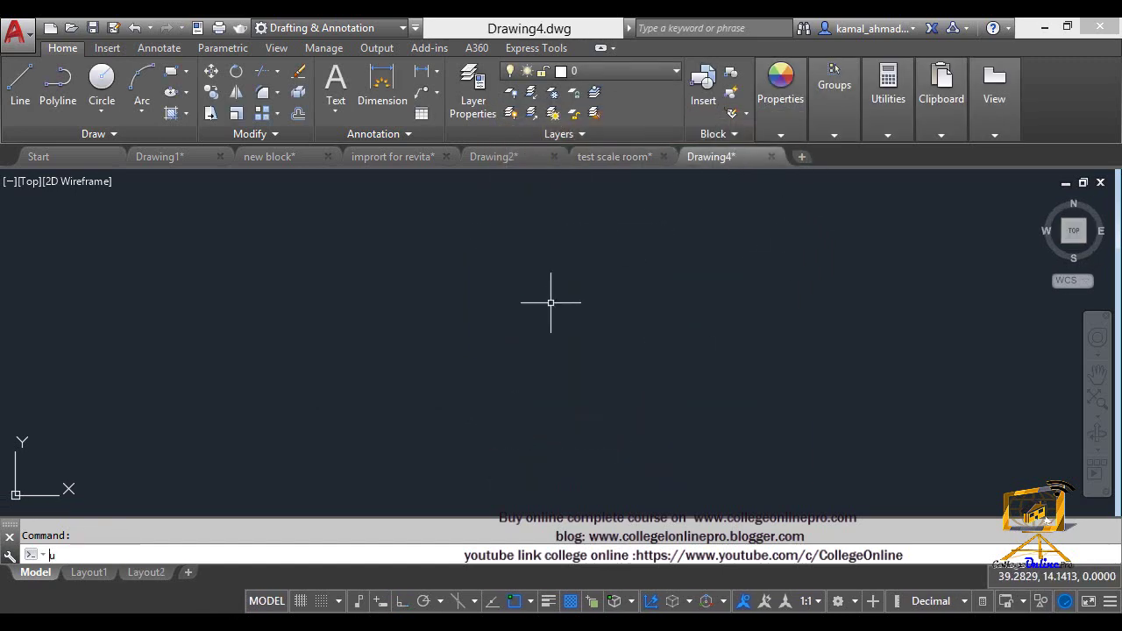
type("n")
key("Return")
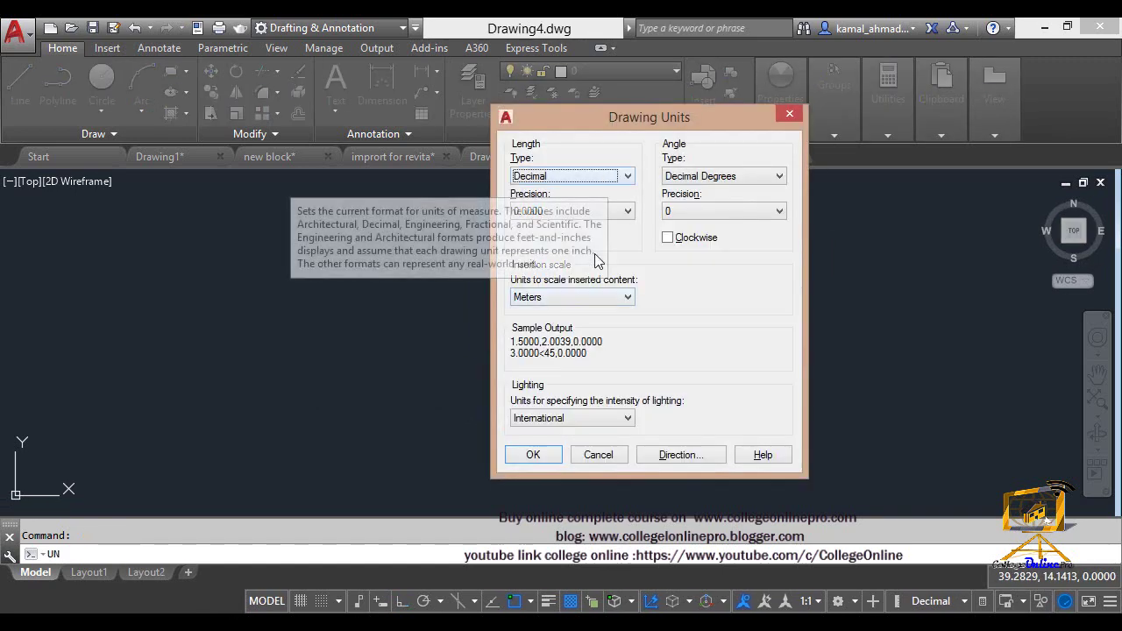
left_click(595, 297)
left_click(595, 297)
left_click(594, 297)
left_click(461, 415)
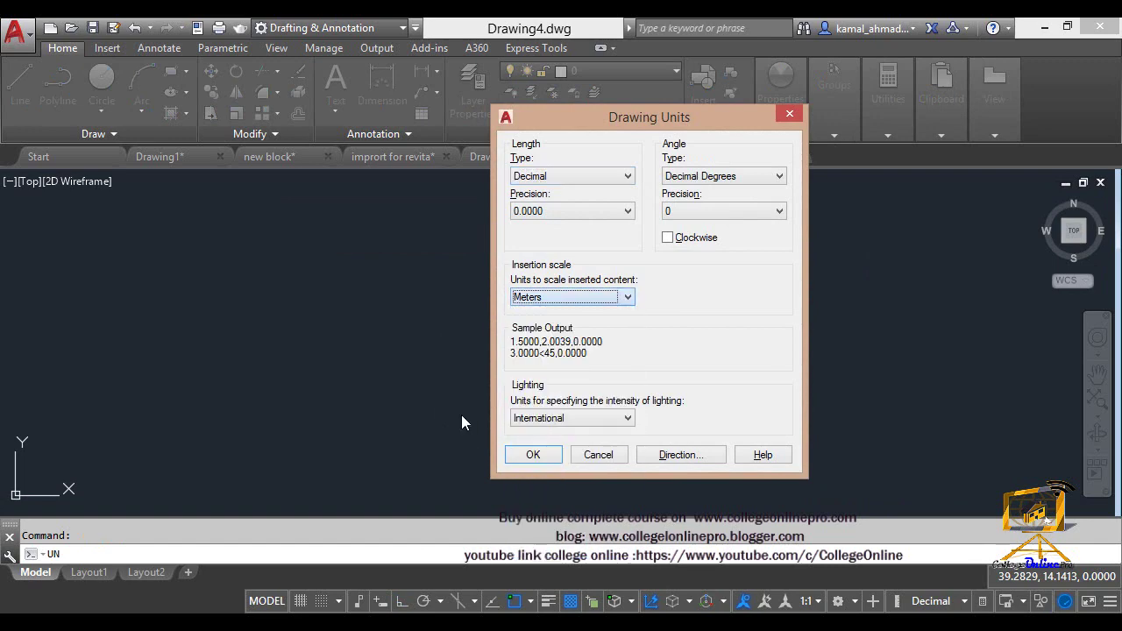
left_click(530, 454)
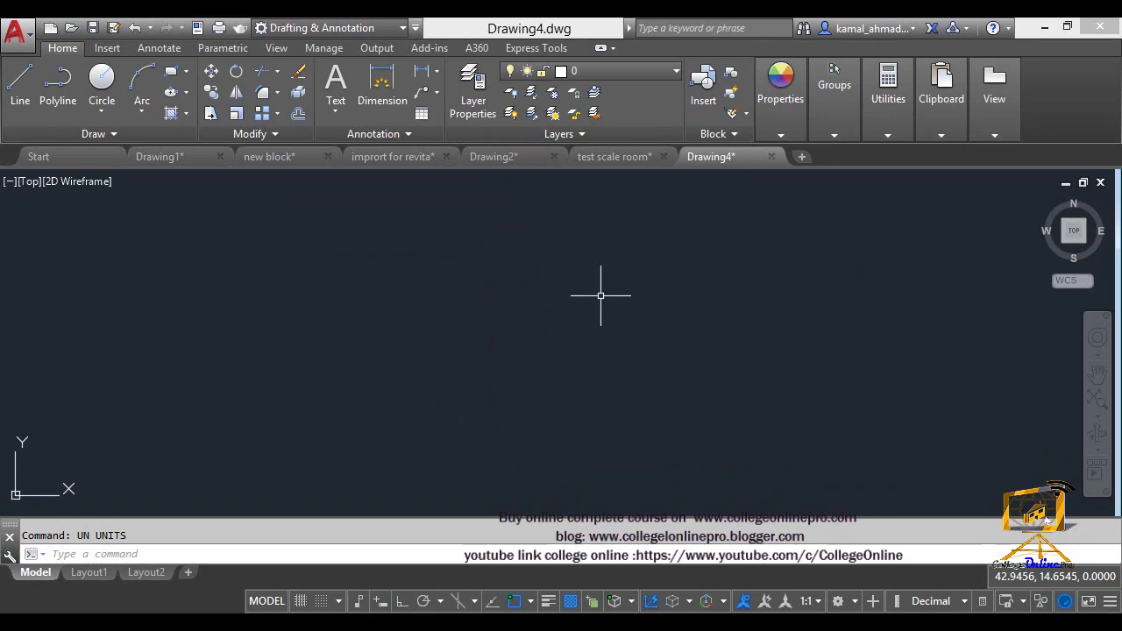
- Start Insert (I) and browse to the New Volume (D:) drive
type("I")
key("Return")
left_click(462, 162)
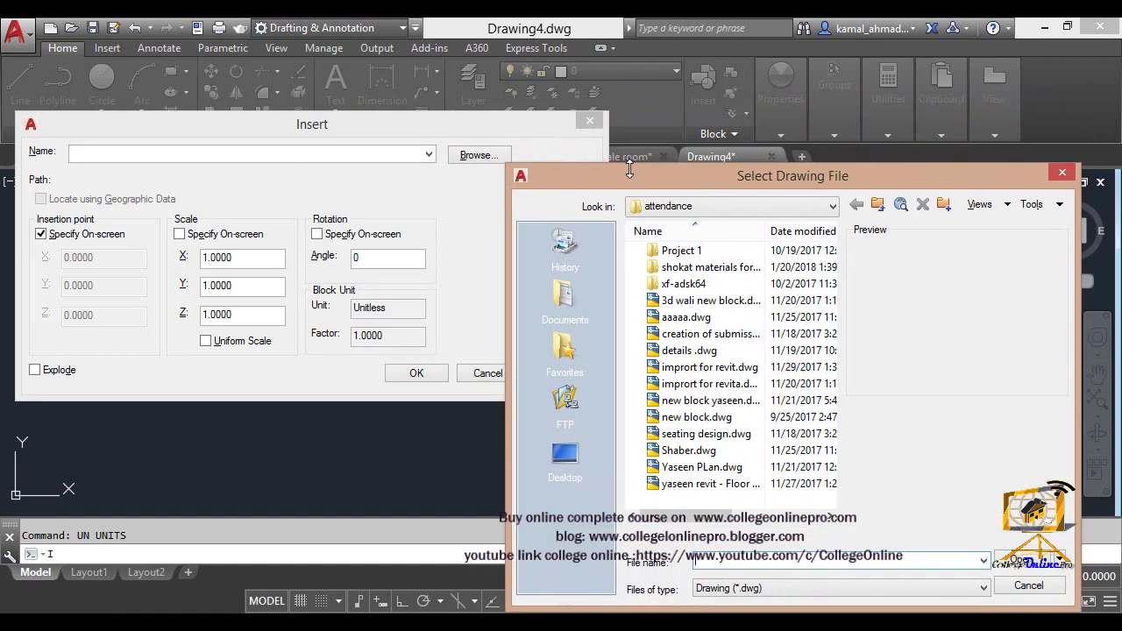
left_click(485, 124)
left_click(831, 206)
left_click(731, 325)
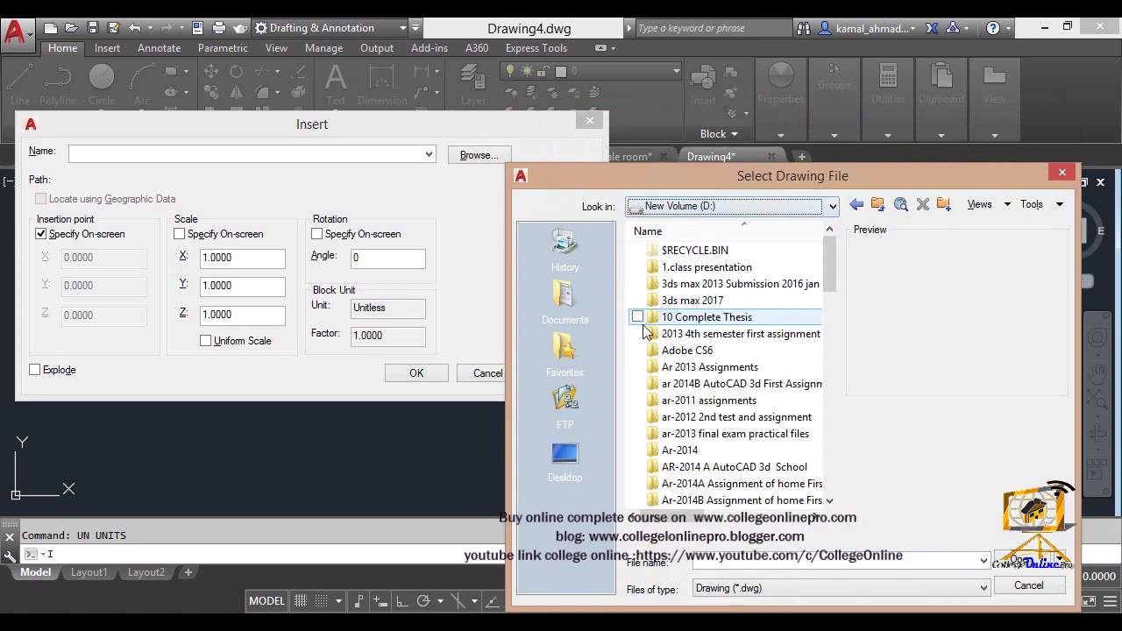
double_click(707, 352)
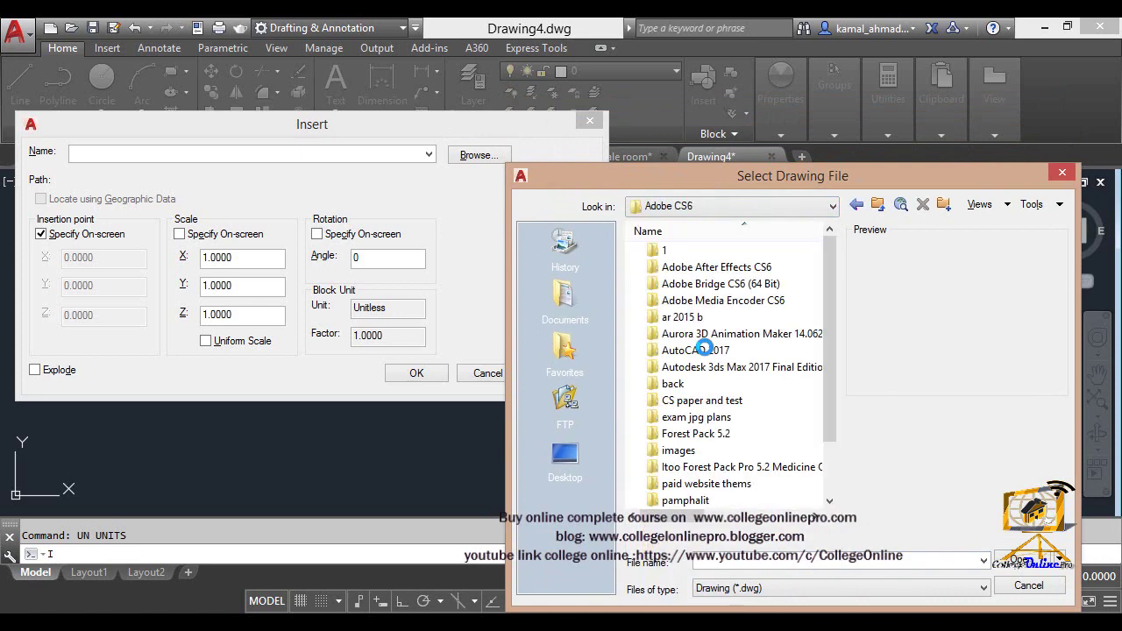
left_click(831, 206)
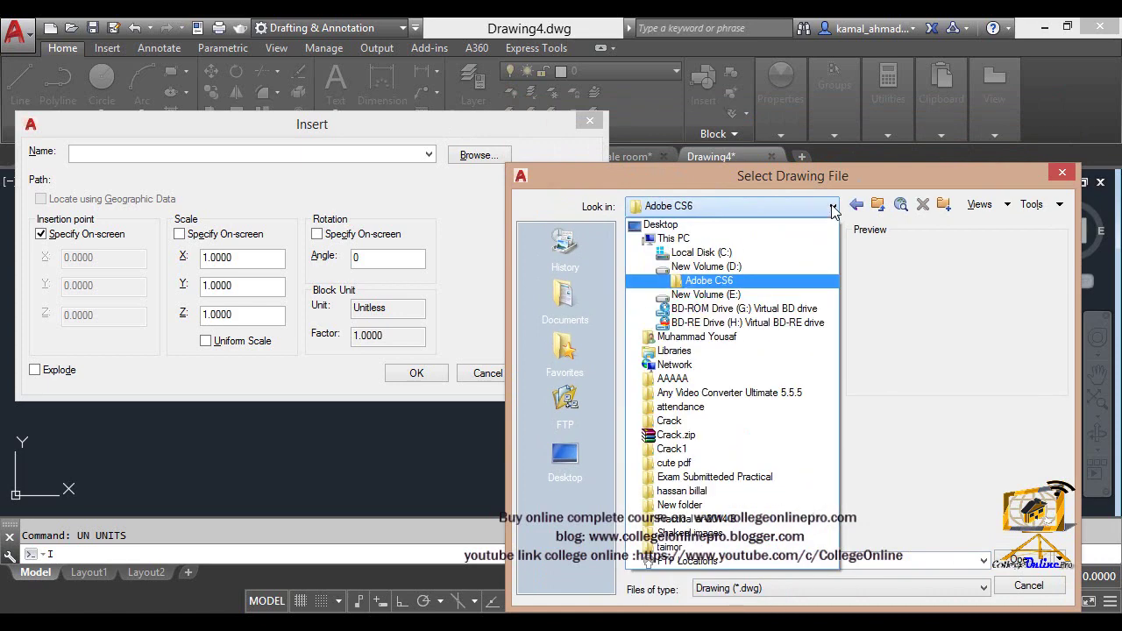
left_click(736, 265)
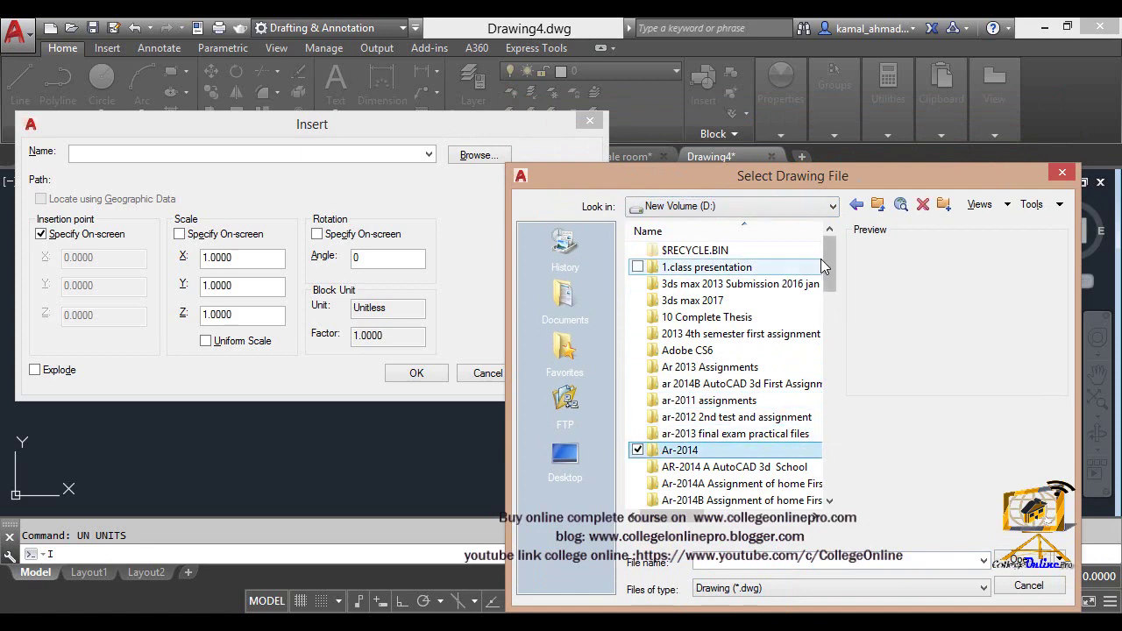
left_click_drag(829, 259, 830, 405)
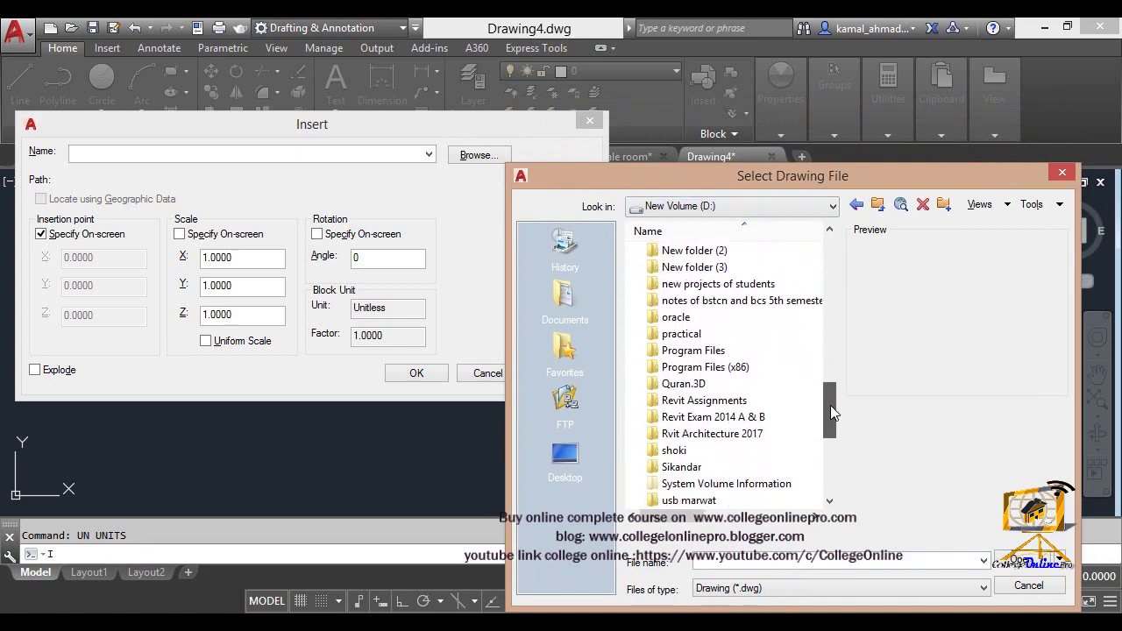
- Choose test scale room.dwg from shoki and confirm inserting it at factor 0.0254
double_click(698, 433)
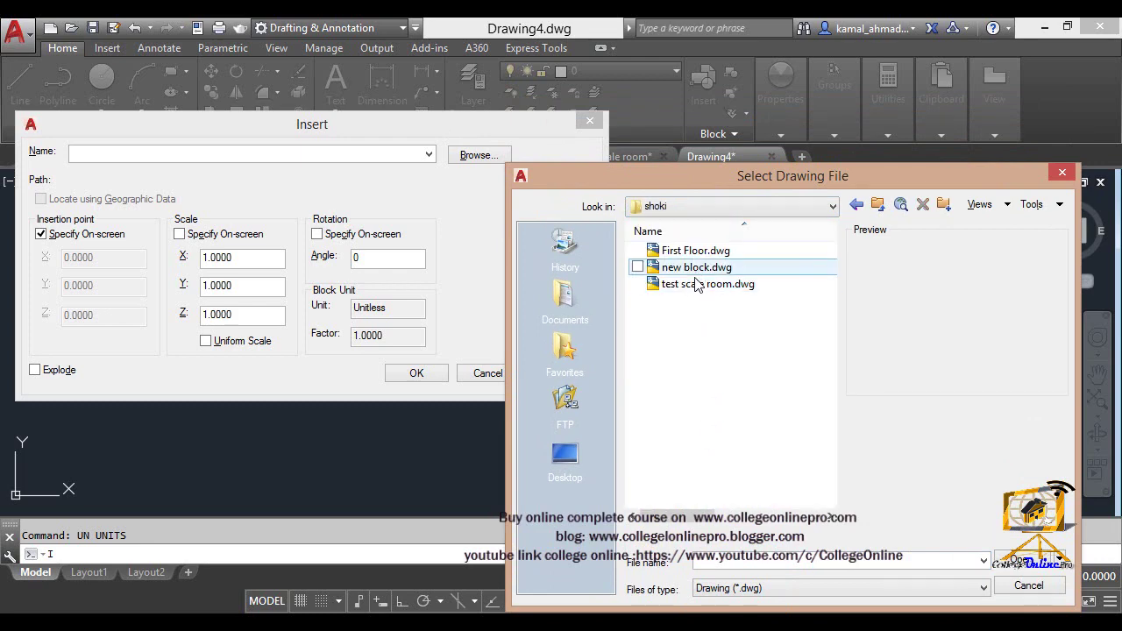
left_click(668, 283)
left_click(1006, 562)
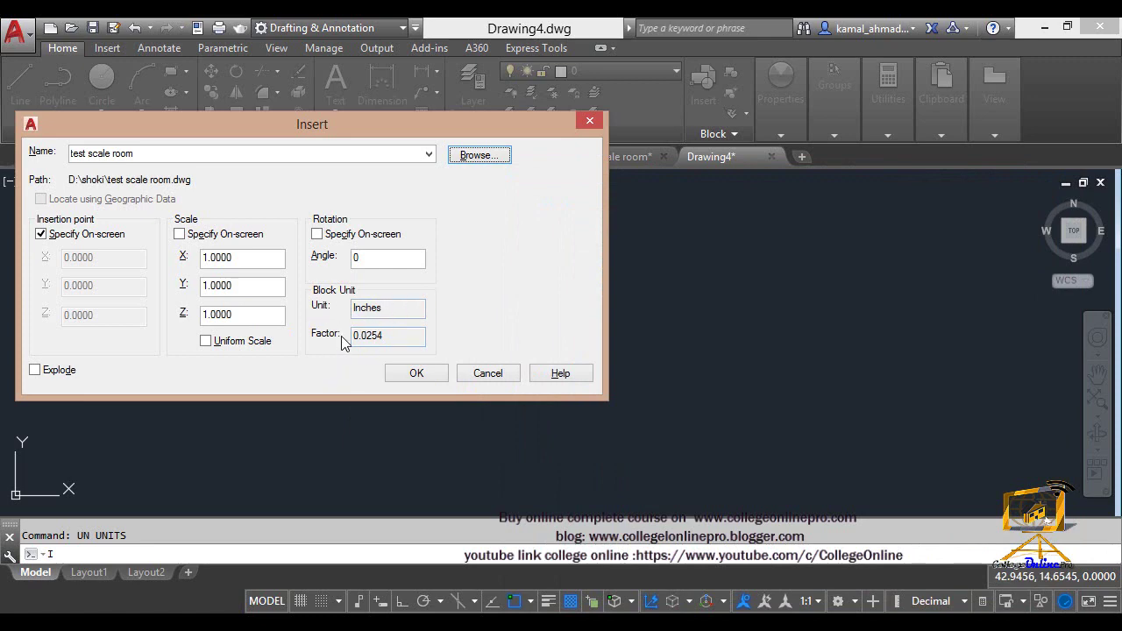
left_click(439, 377)
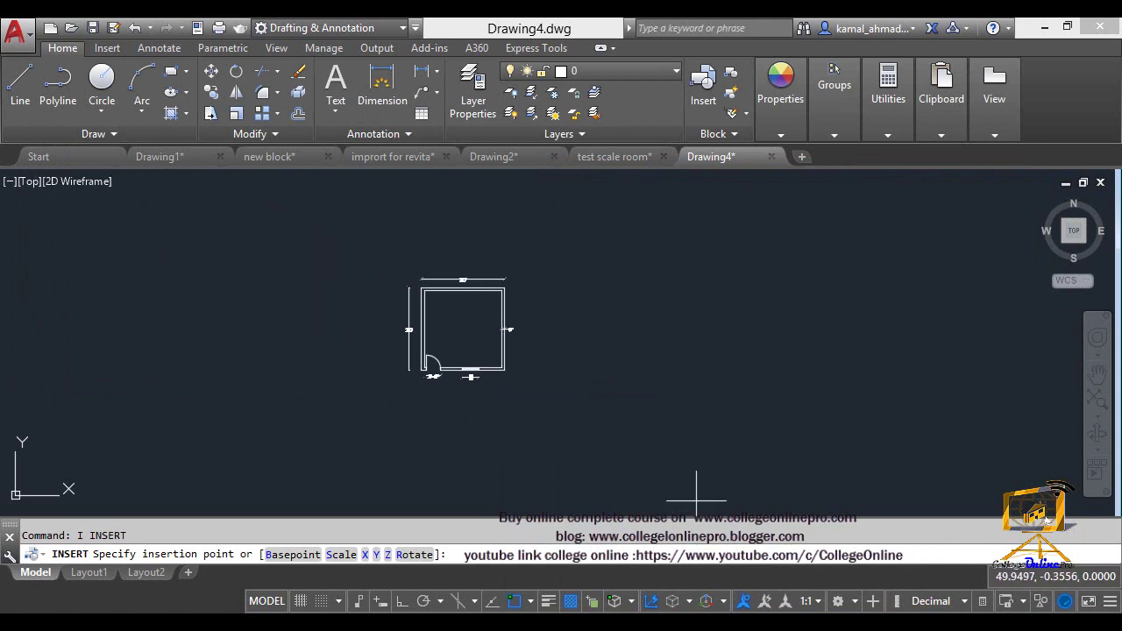
- Place the room block in Drawing4 and explode it with X
left_click(692, 495)
scroll(441, 328, "up", 2)
scroll(441, 328, "up", 2)
middle_click_drag(458, 413, 552, 363)
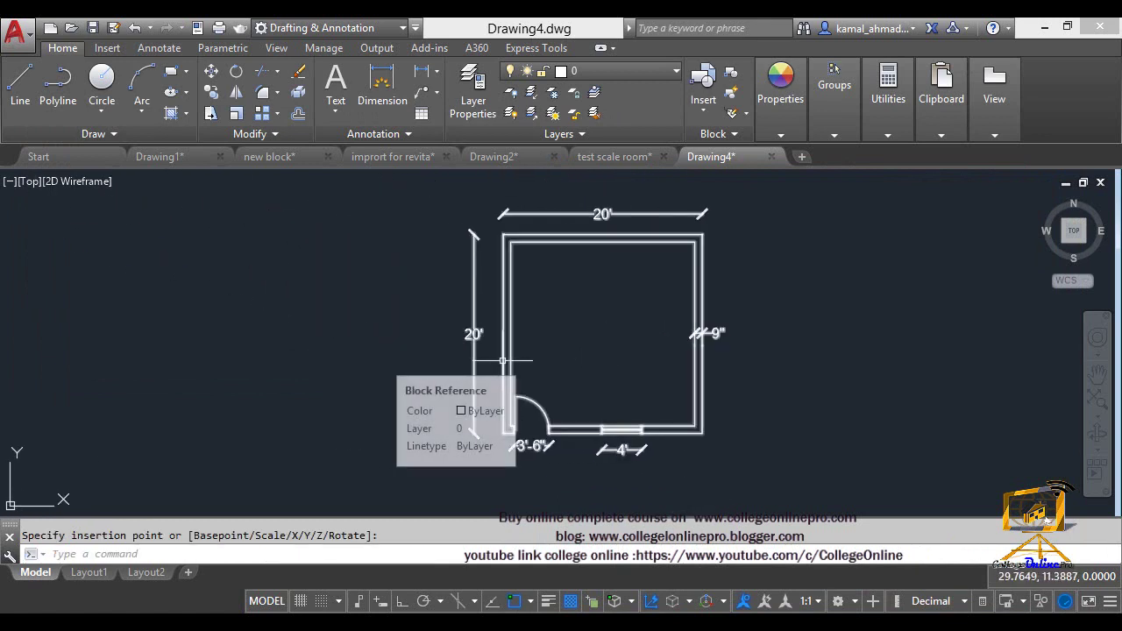
left_click(372, 296)
left_click(432, 301)
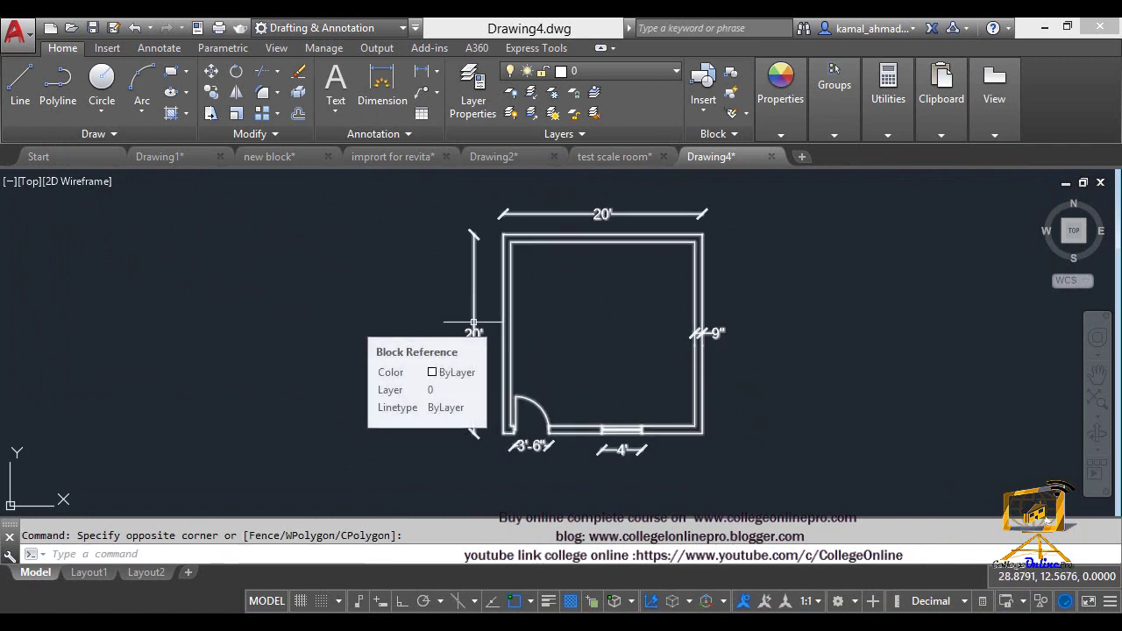
type("x")
key("Return")
left_click(474, 323)
key("Return")
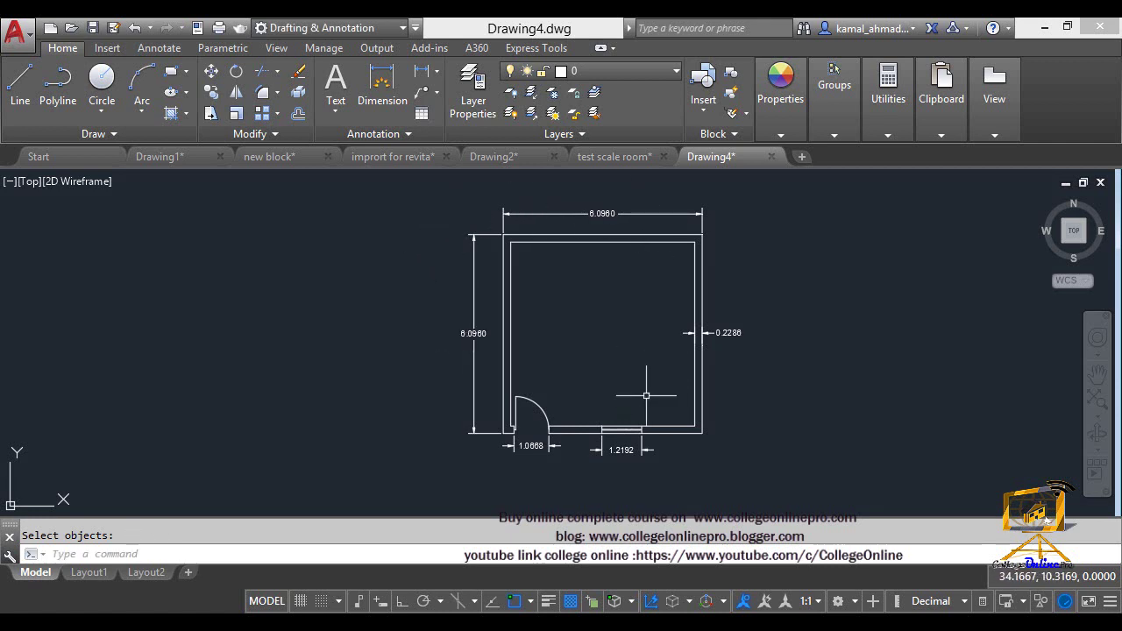
- Zoom and pan over the room to check dimensions now read in meters (6.0960, 1.2192)
scroll(601, 225, "up", 2)
scroll(596, 214, "up", 1)
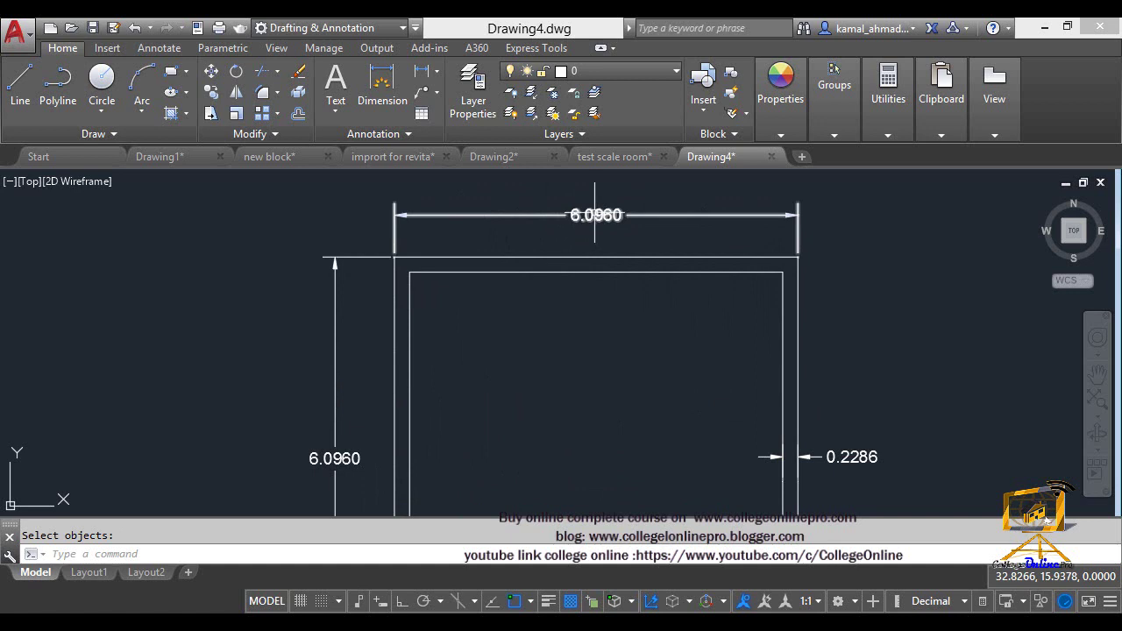
scroll(569, 246, "up", 1)
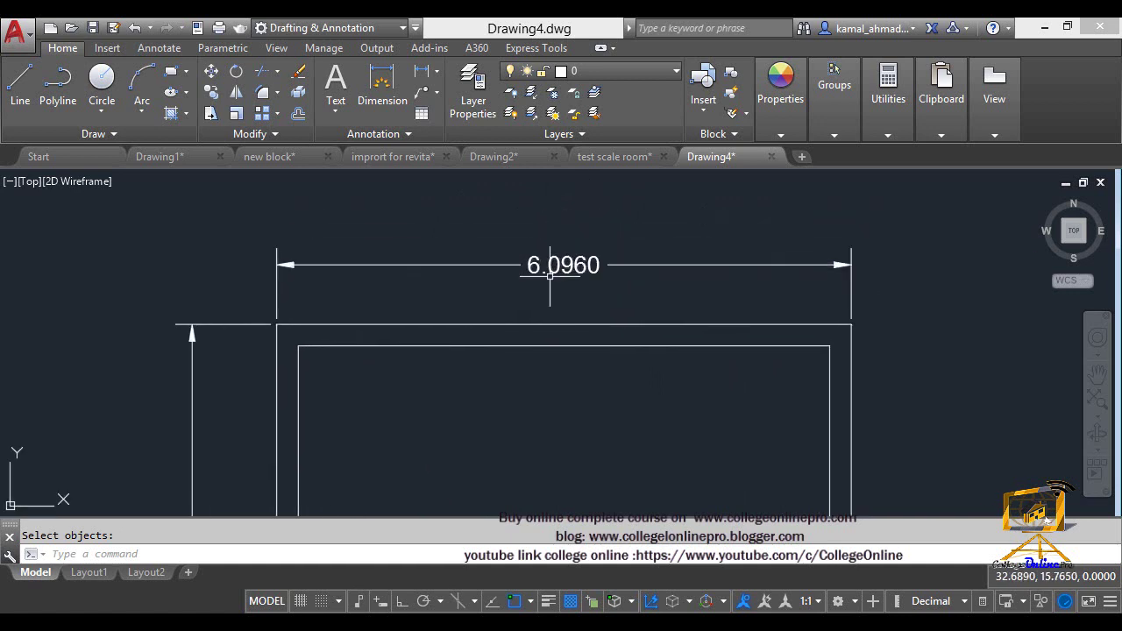
scroll(552, 289, "down", 2)
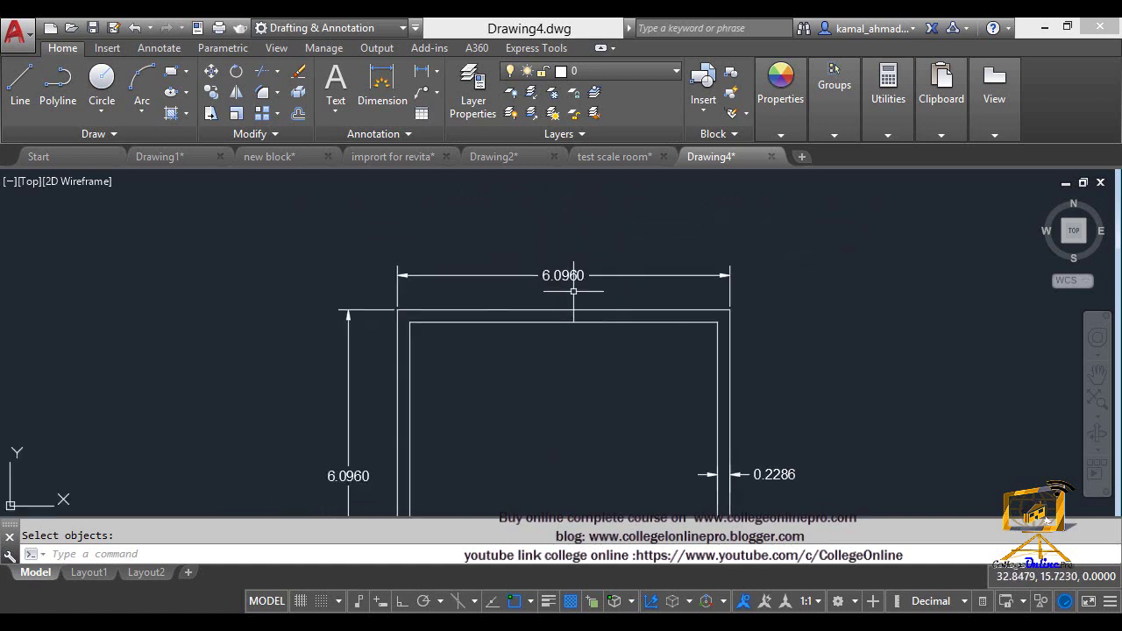
scroll(574, 351, "down", 1)
scroll(495, 503, "up", 3)
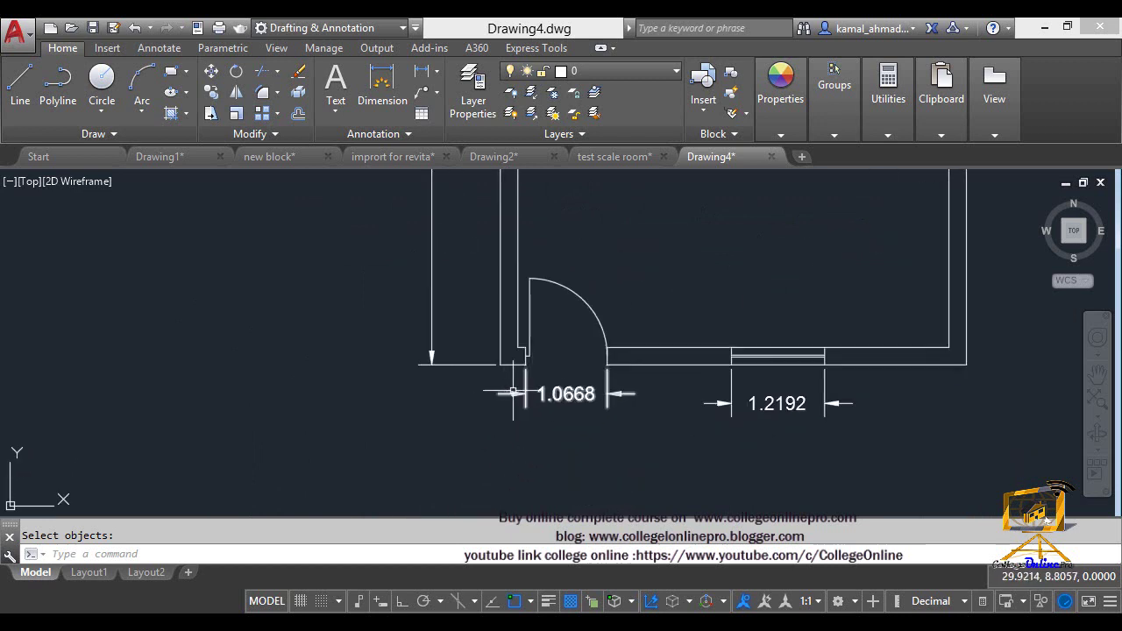
scroll(570, 376, "down", 2)
middle_click_drag(639, 338, 641, 377)
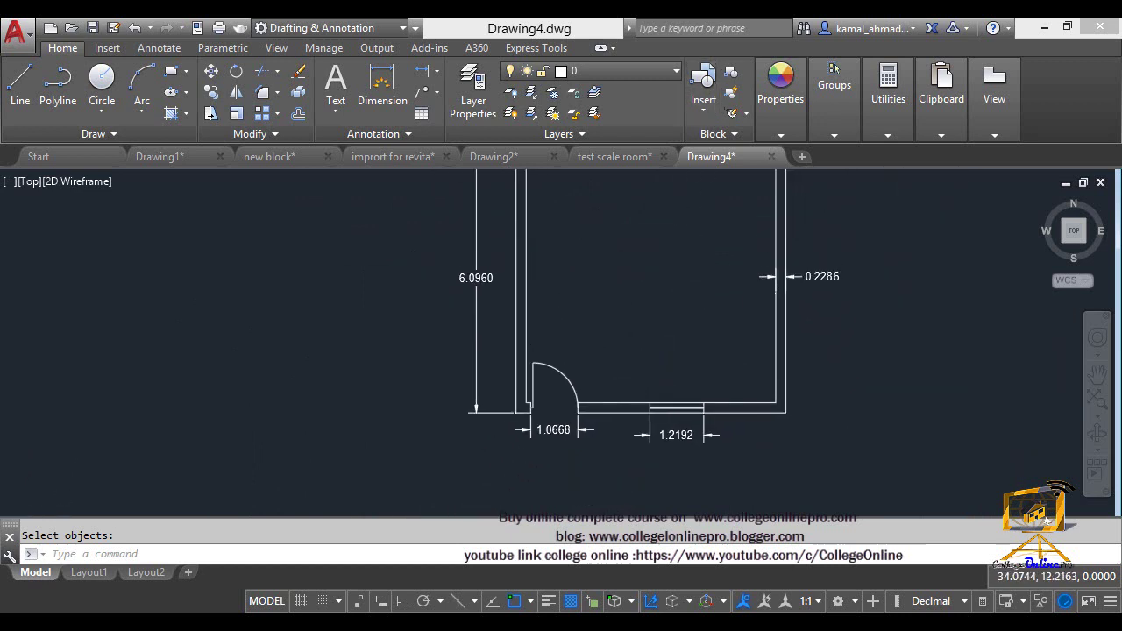
scroll(684, 289, "down", 1)
middle_click_drag(678, 298, 661, 300)
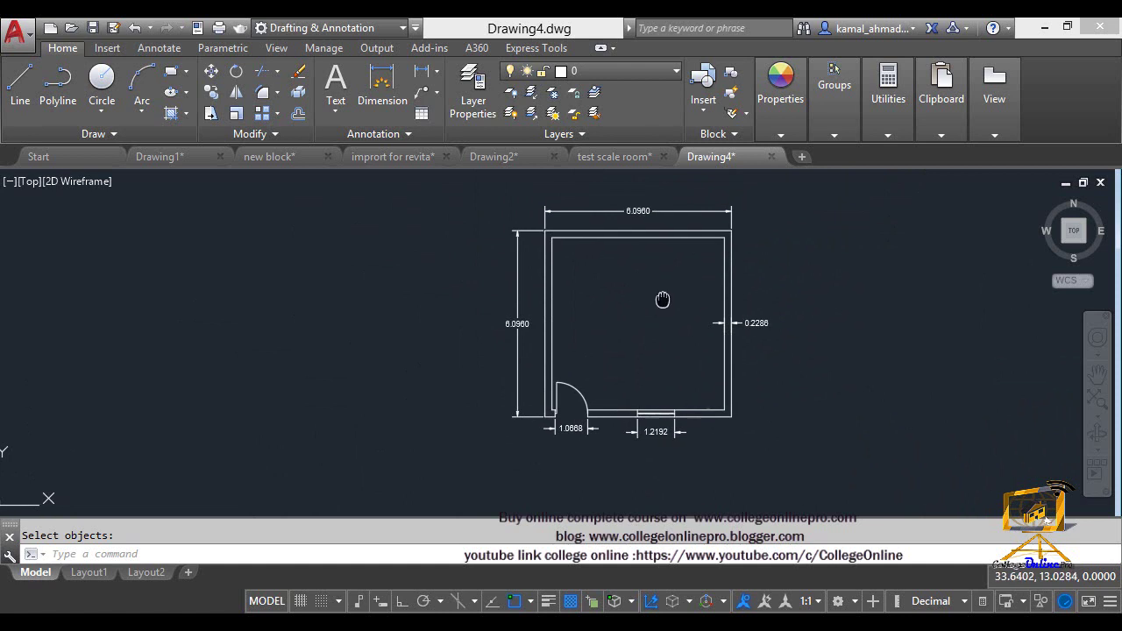
key("Escape")
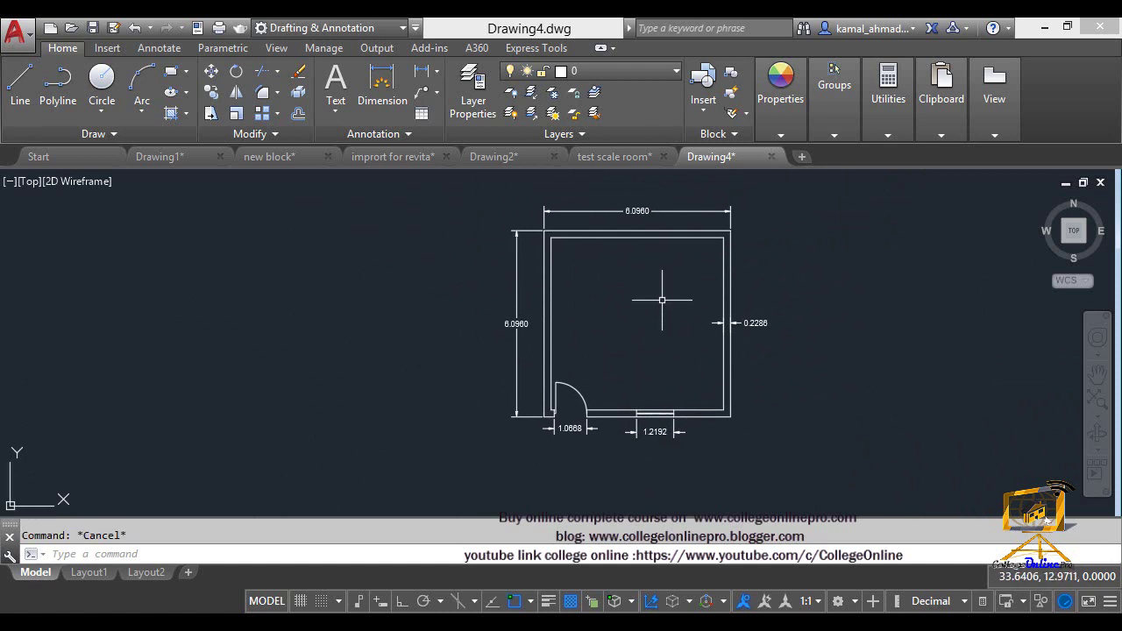
- Open QuickCalc with QC and toggle its panels to reach the Units Conversion section
type("qc")
key("Return")
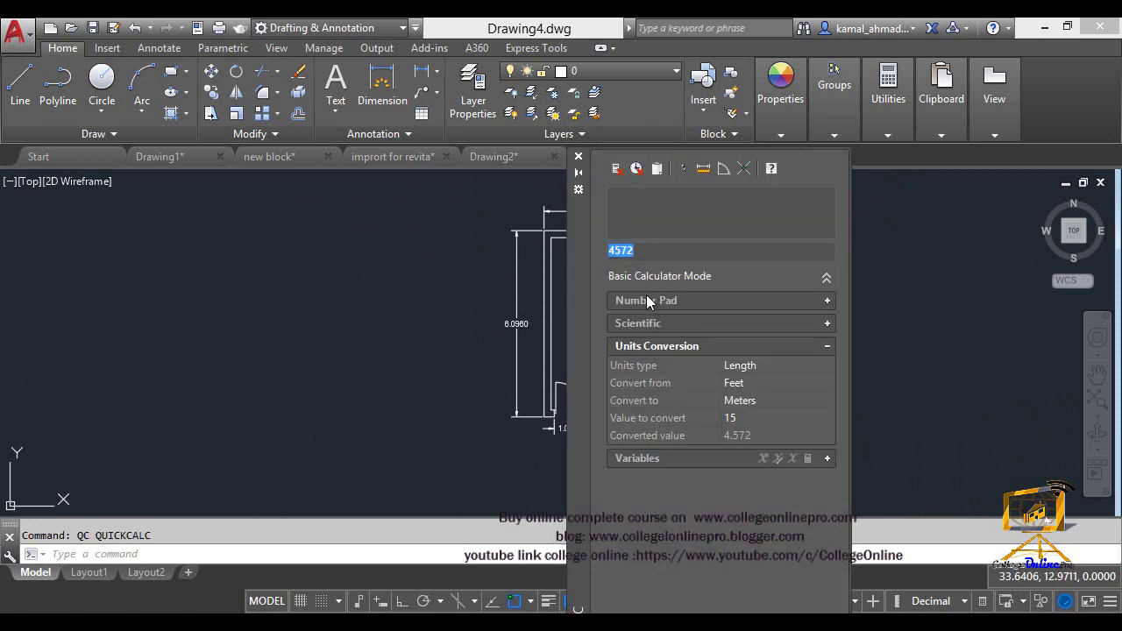
left_click(651, 346)
left_click(825, 277)
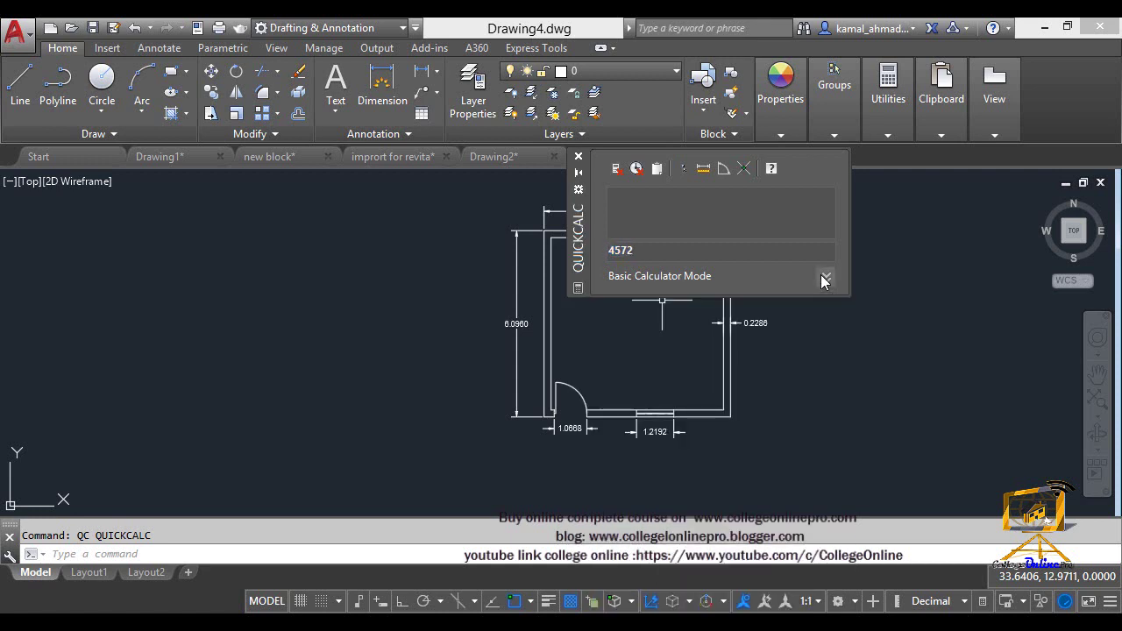
left_click(825, 277)
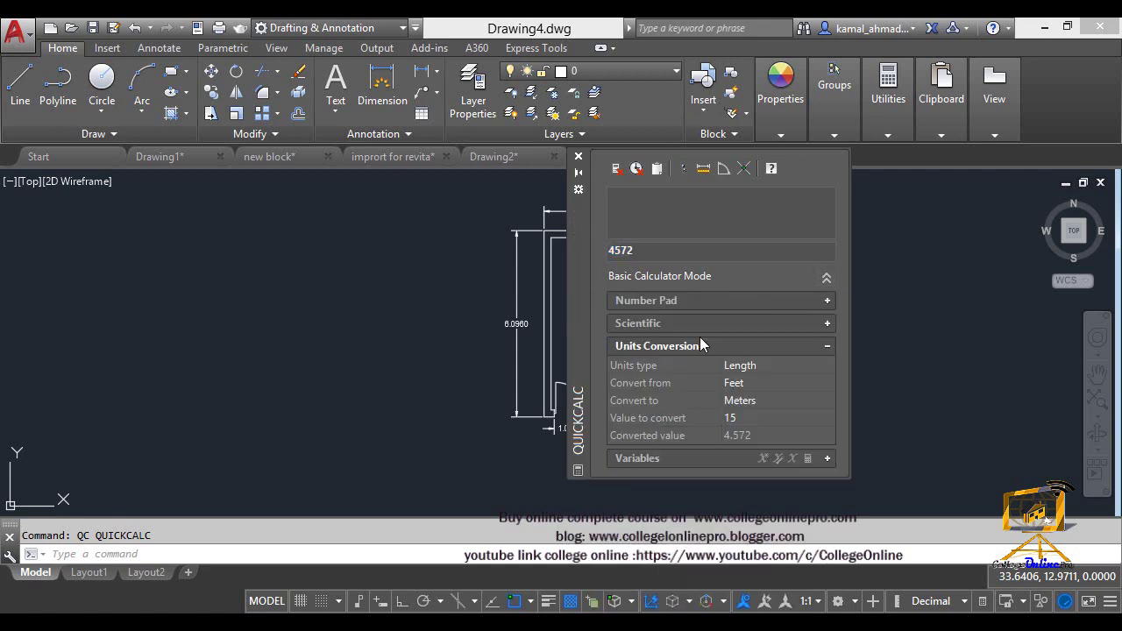
left_click(828, 300)
left_click(815, 302)
- Set the unit conversion to Length, Feet to Meters, and move the calculator off the drawing
left_click(828, 366)
left_click(828, 365)
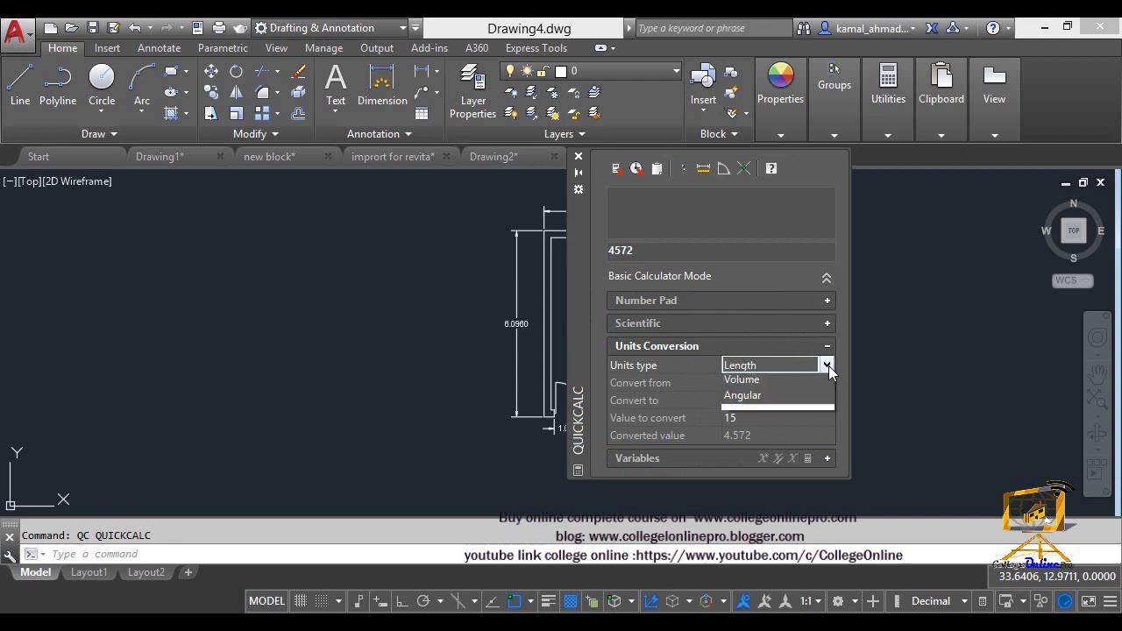
left_click(828, 366)
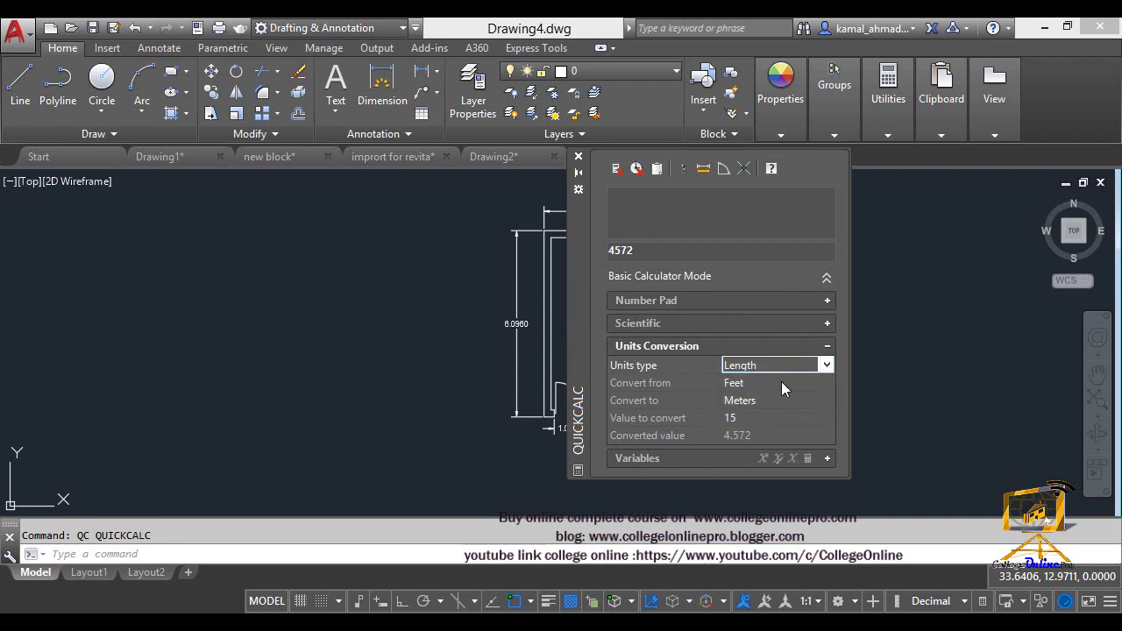
left_click(825, 383)
left_click(825, 383)
left_click(826, 383)
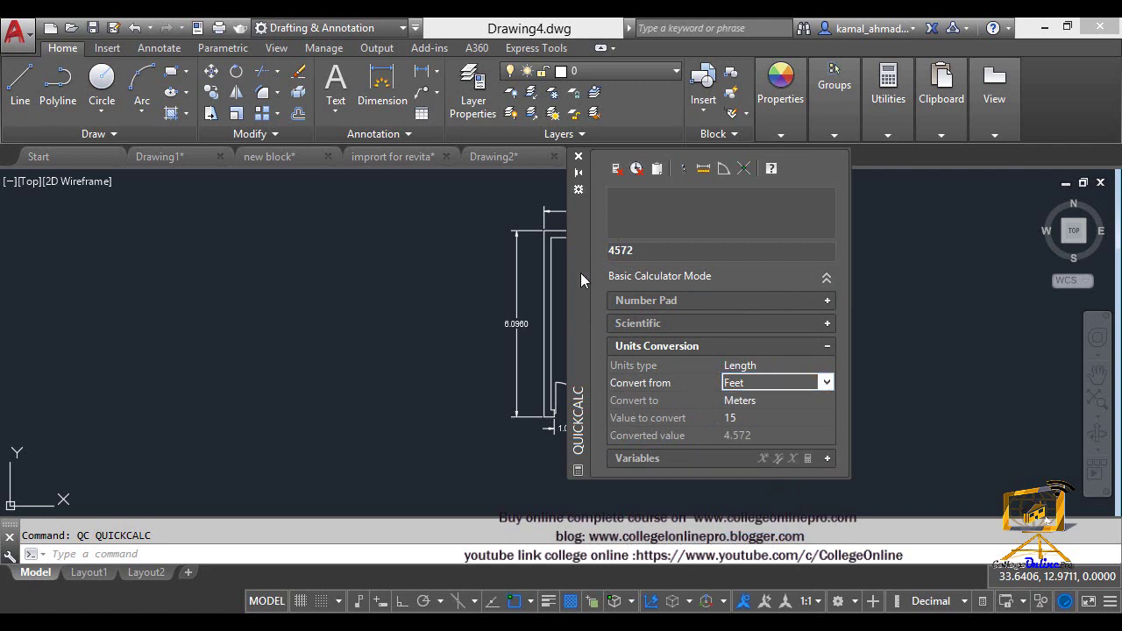
mouse_move(581, 273)
left_mouse_down()
mouse_move(817, 189)
mouse_move(734, 209)
left_mouse_up()
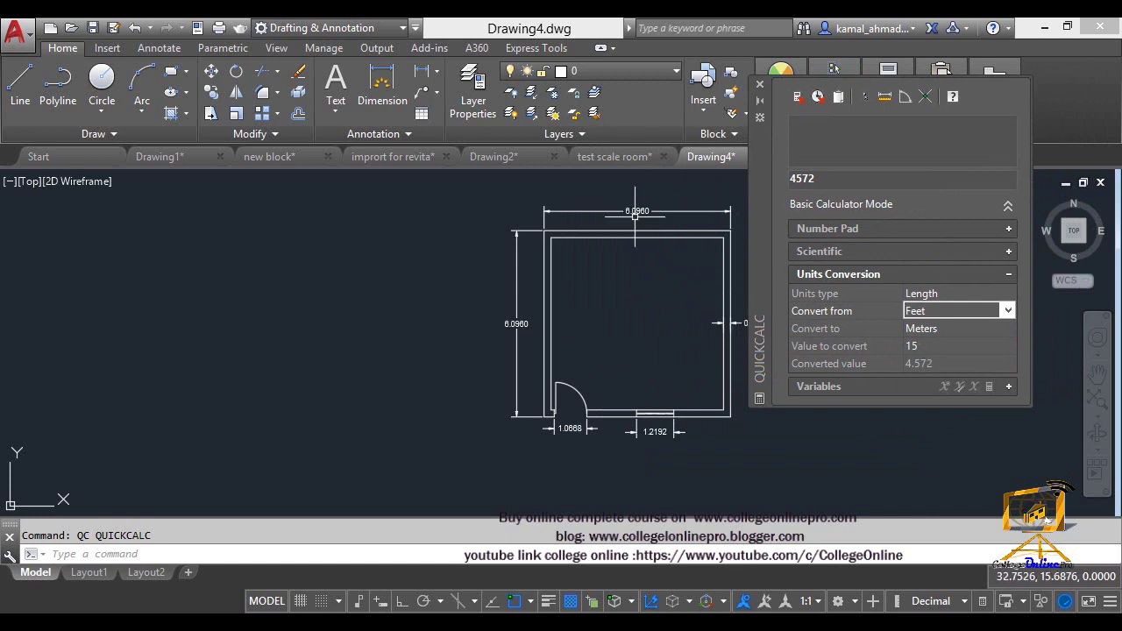
- Convert 15 feet, then 20 feet, confirming 20 feet equals 6.096 meters
left_click(939, 346)
type("4572")
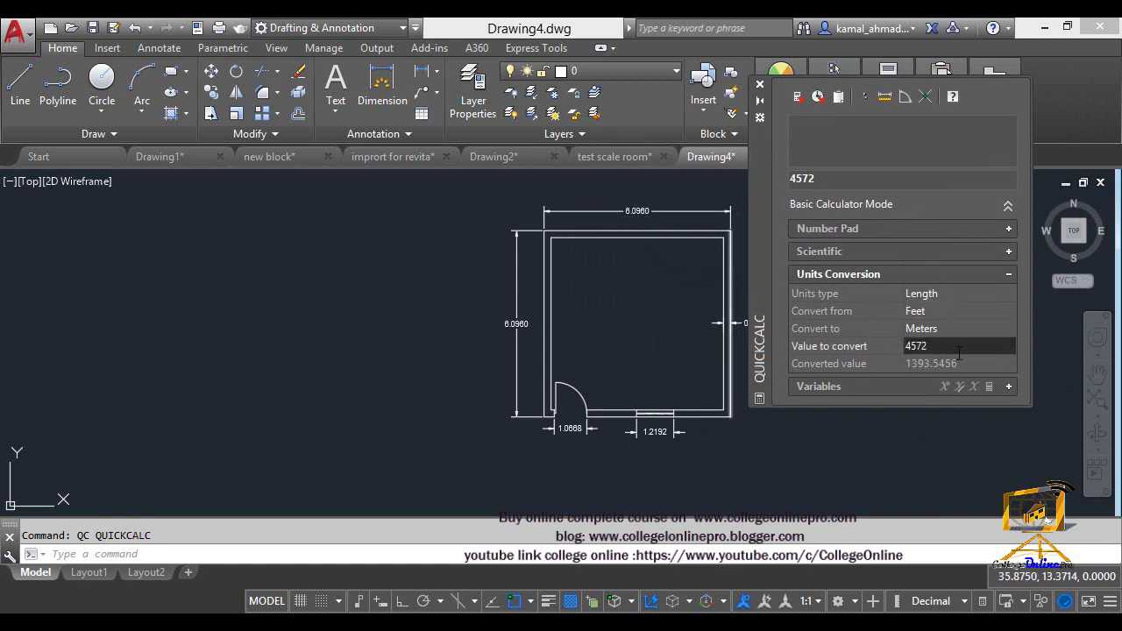
left_click_drag(959, 353, 888, 353)
type("15")
key("Return")
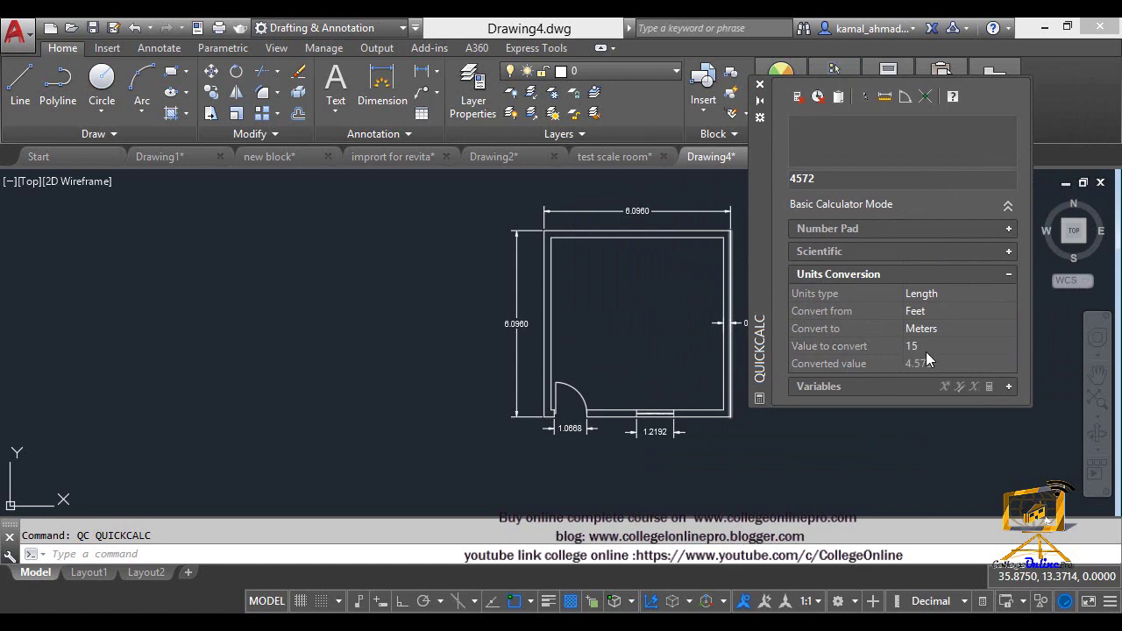
left_click(915, 347)
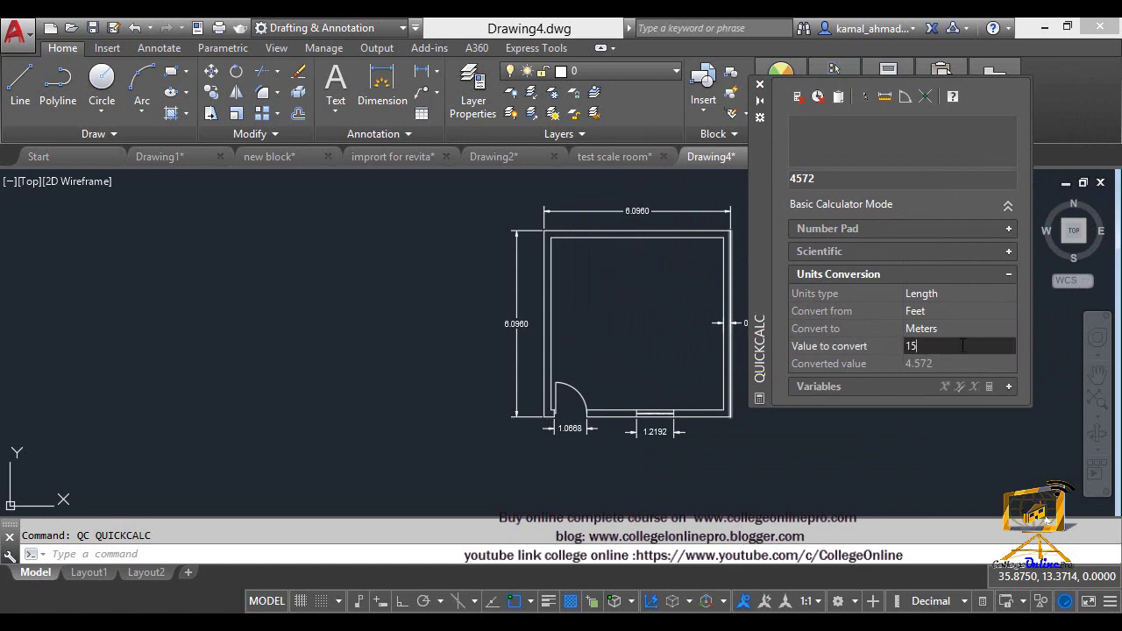
type("20")
key("Return")
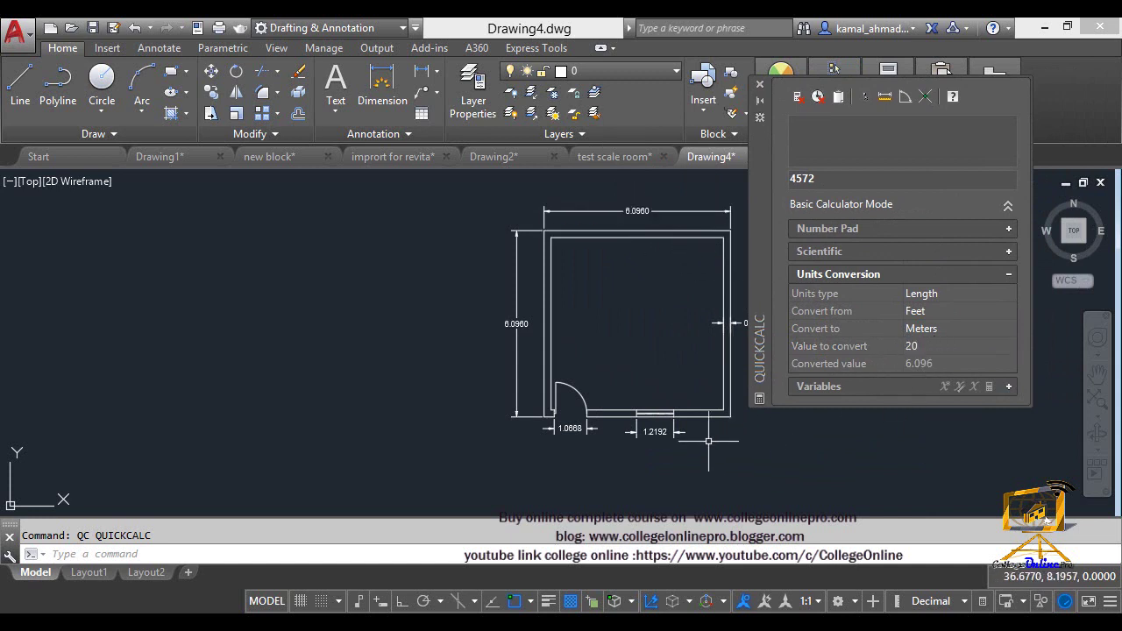
left_click(947, 342)
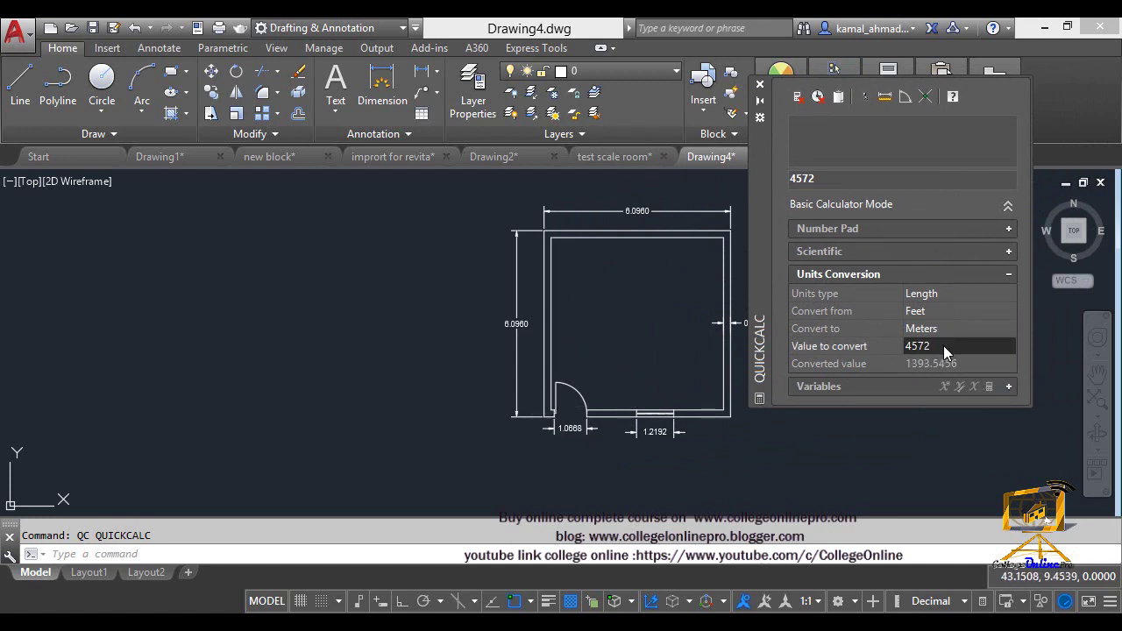
- Dismiss the 3'6" syntax error and convert 3.6 feet to 1.09728 meters
type("3'6\"")
key("Return")
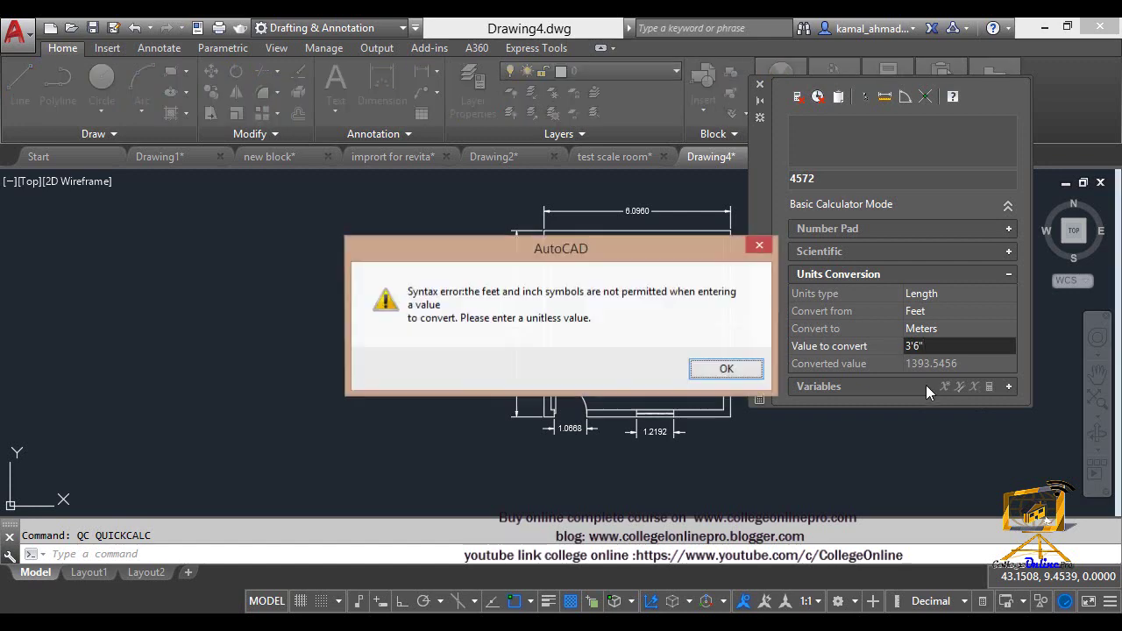
left_click(724, 367)
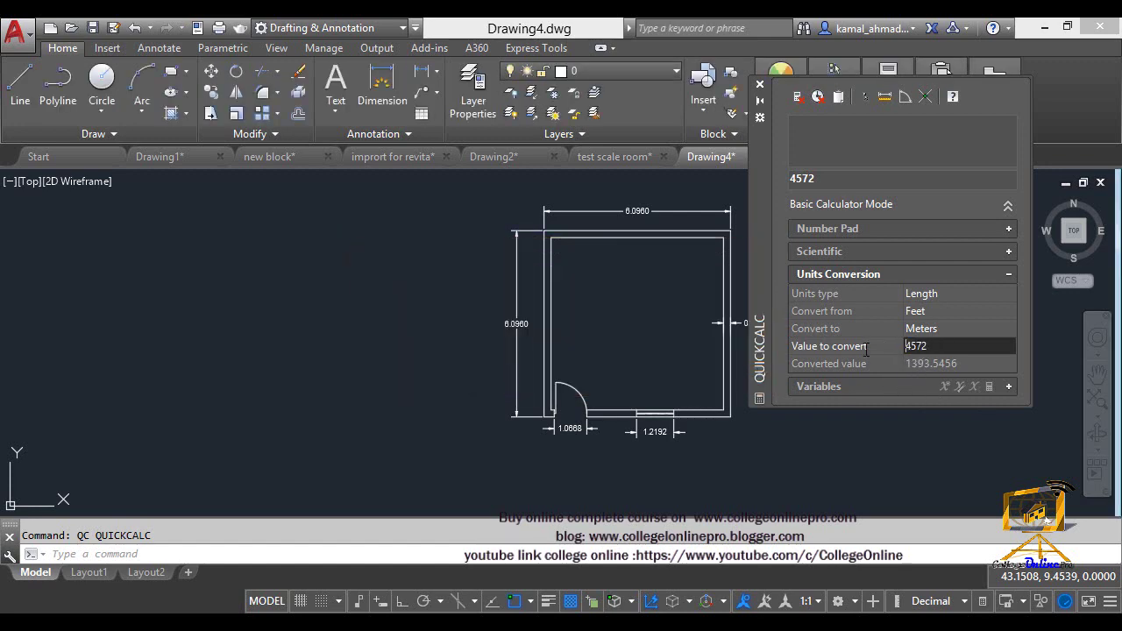
double_click(908, 348)
left_click_drag(755, 183, 775, 182)
type("3.6")
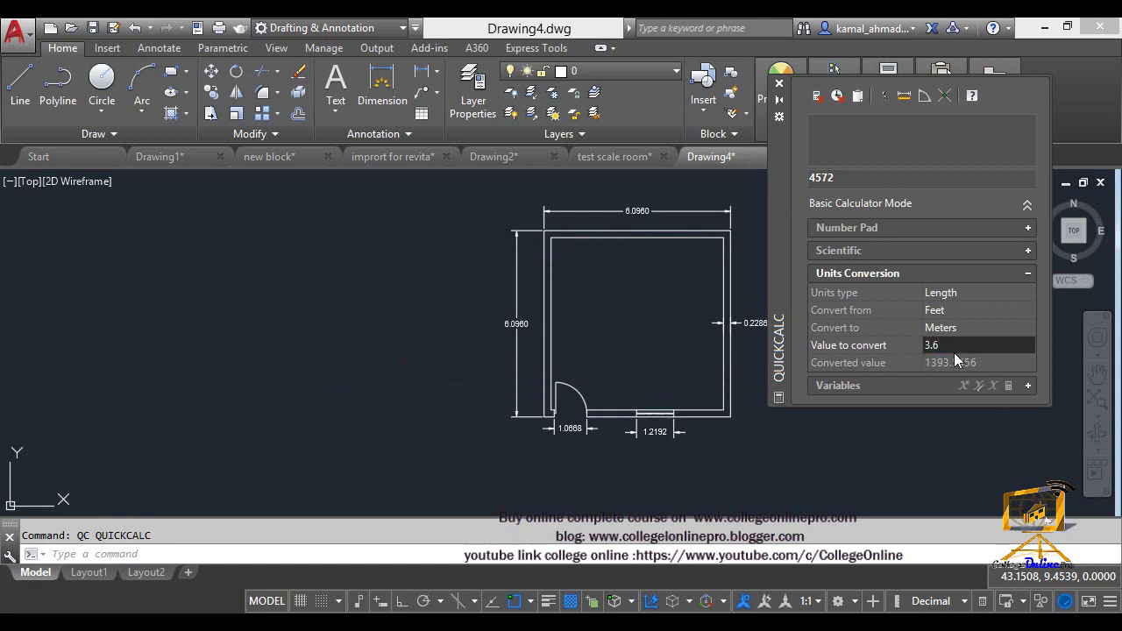
key("Return")
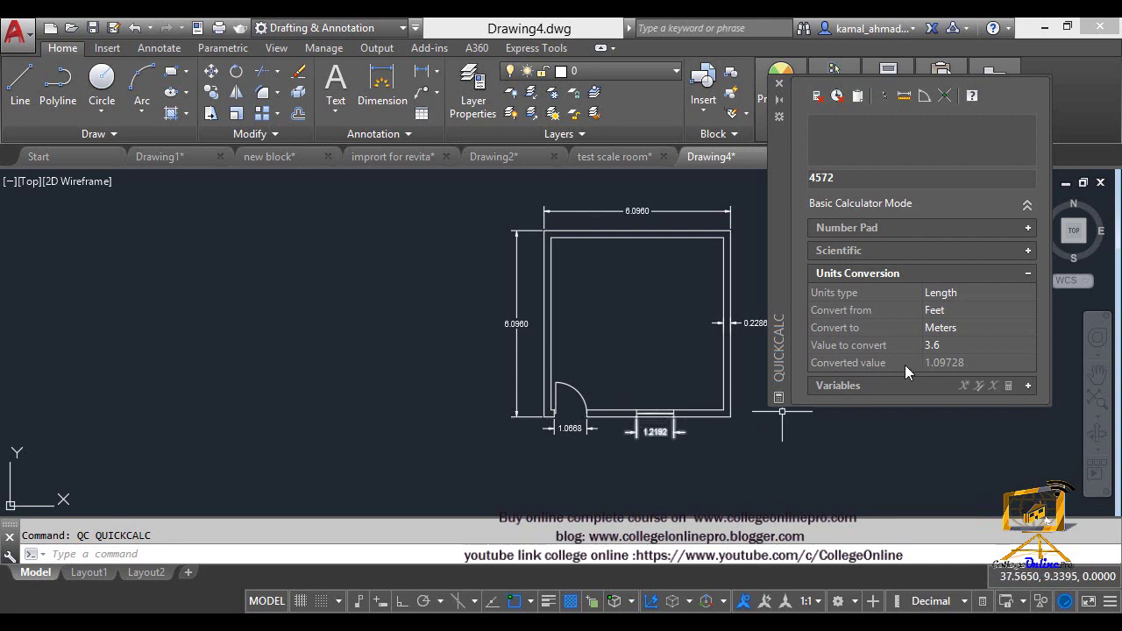
- Convert 4 feet to 1.2192 meters, matching the window dimension
left_click(943, 351)
type("45724")
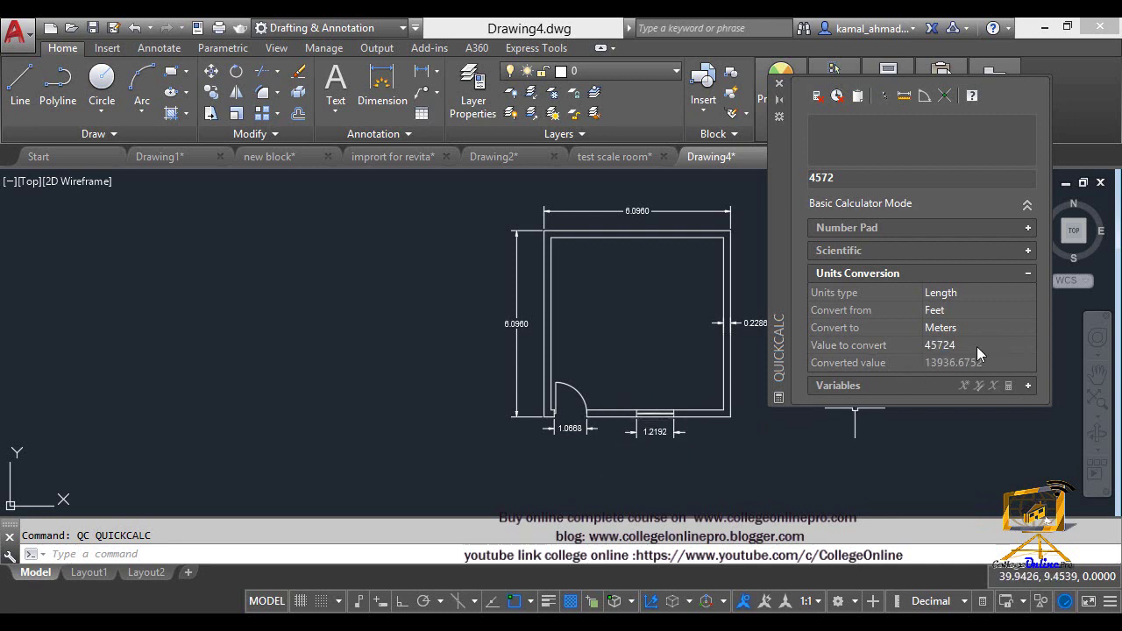
key("BackSpace")
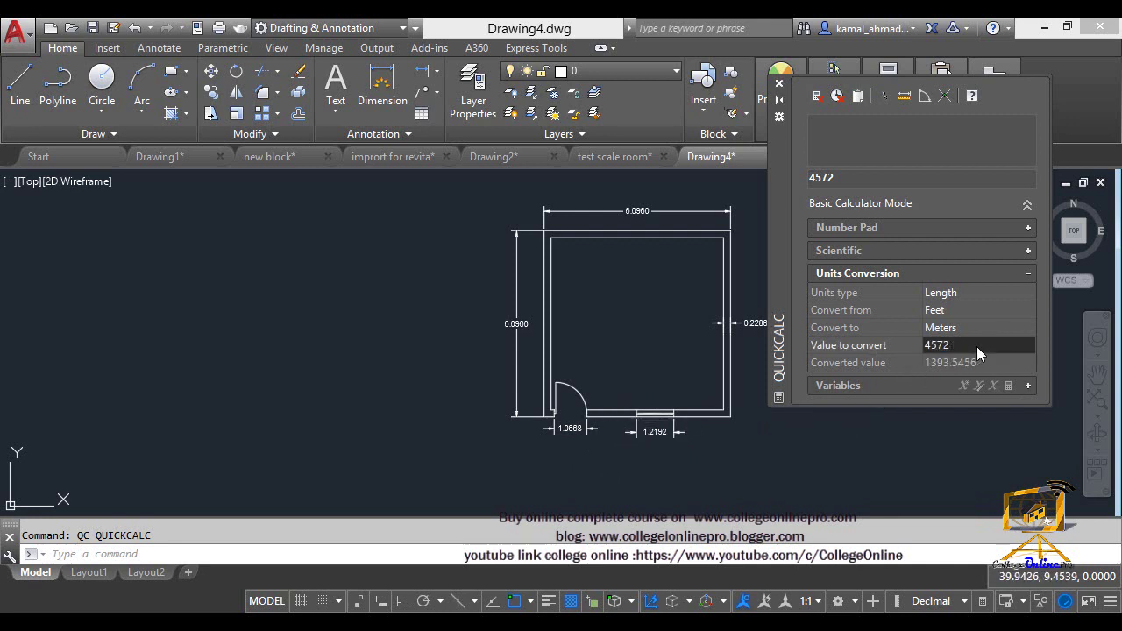
key("BackSpace")
key("BackSpace")
key("BackSpace")
key("Return")
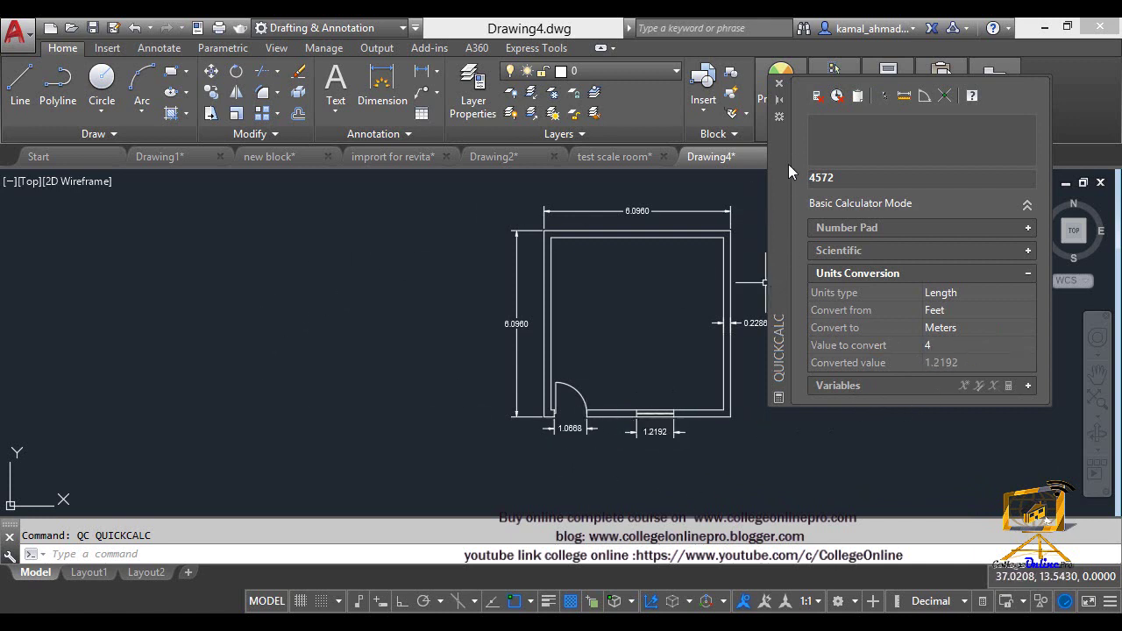
left_click_drag(776, 203, 792, 274)
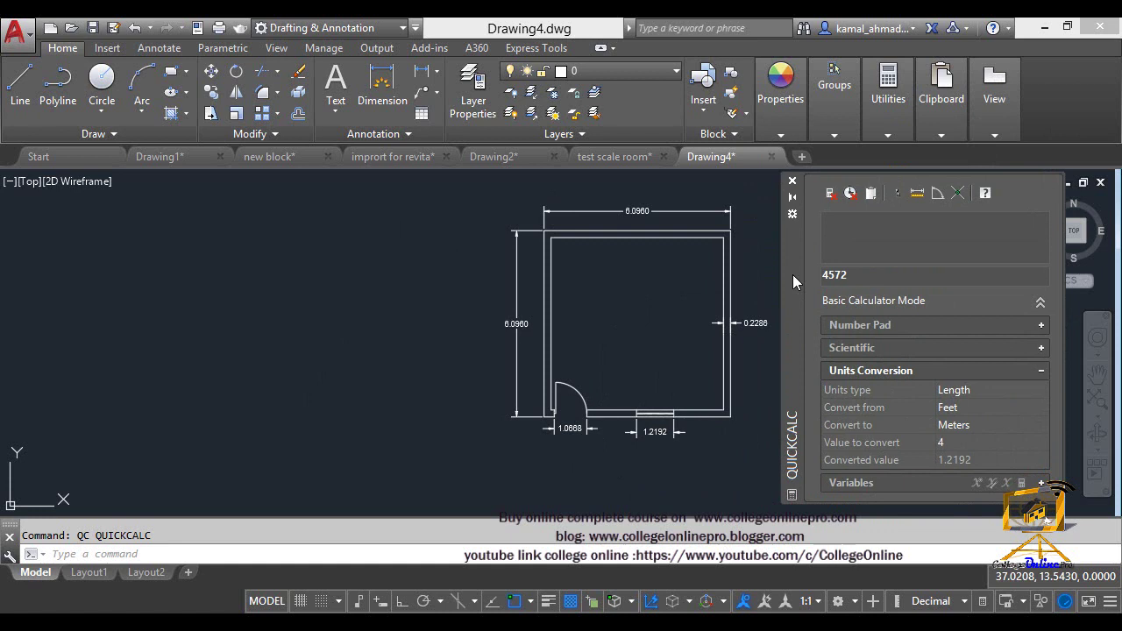